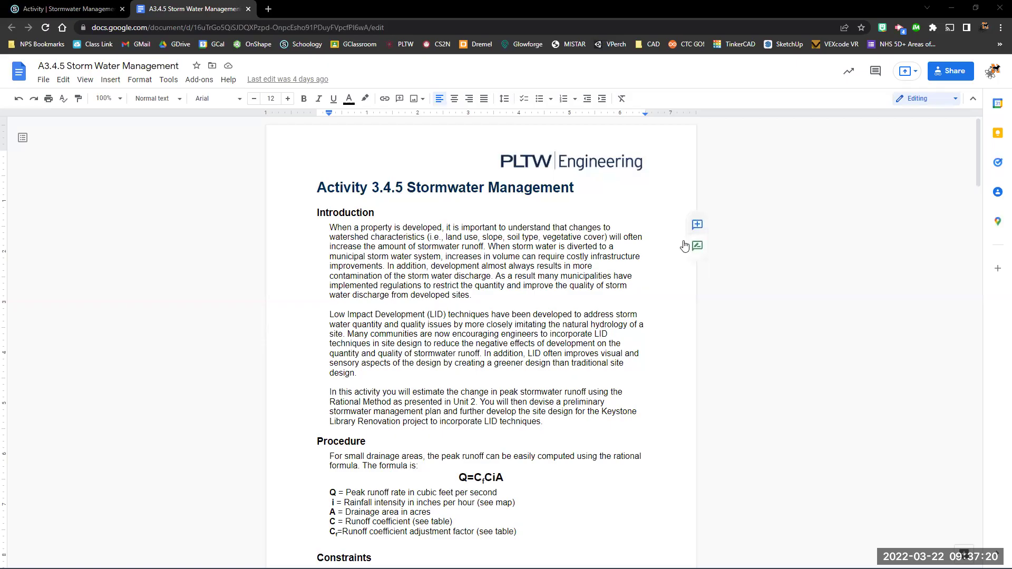
Read down to question 1, inserting an 'i' into the Q=CfCiA formula along the way
{"action": "left_click", "coordinate": [708, 364]}
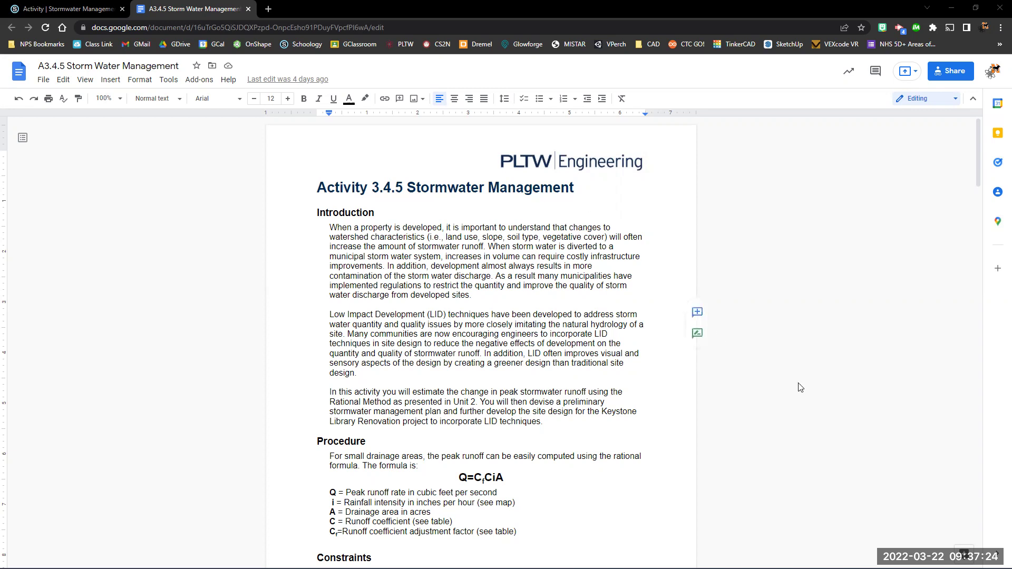
{"action": "scroll", "coordinate": [801, 388], "scroll_direction": "down", "scroll_amount": 2}
{"action": "scroll", "coordinate": [801, 387], "scroll_direction": "up", "scroll_amount": 1}
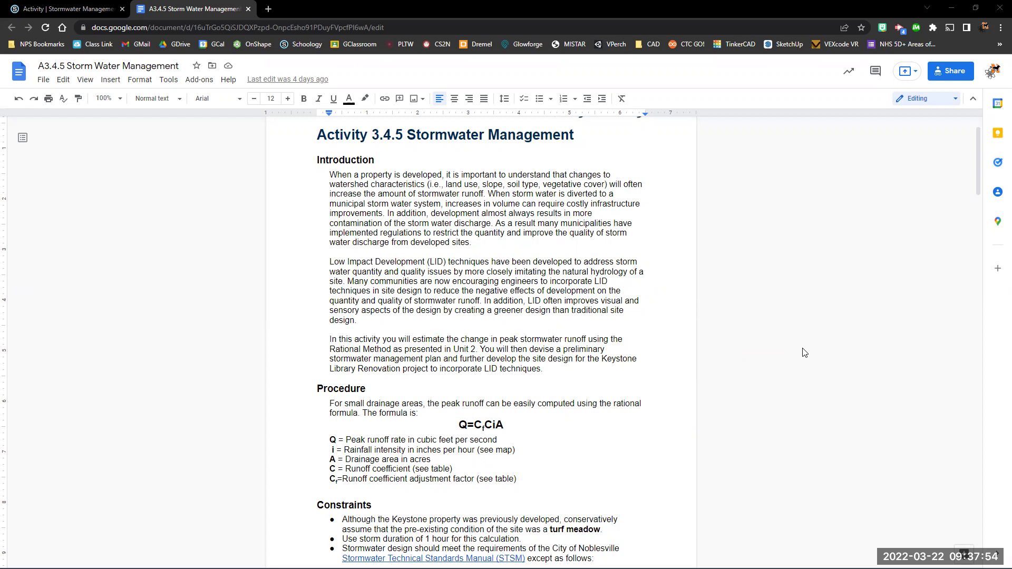
{"action": "scroll", "coordinate": [802, 350], "scroll_direction": "down", "scroll_amount": 3}
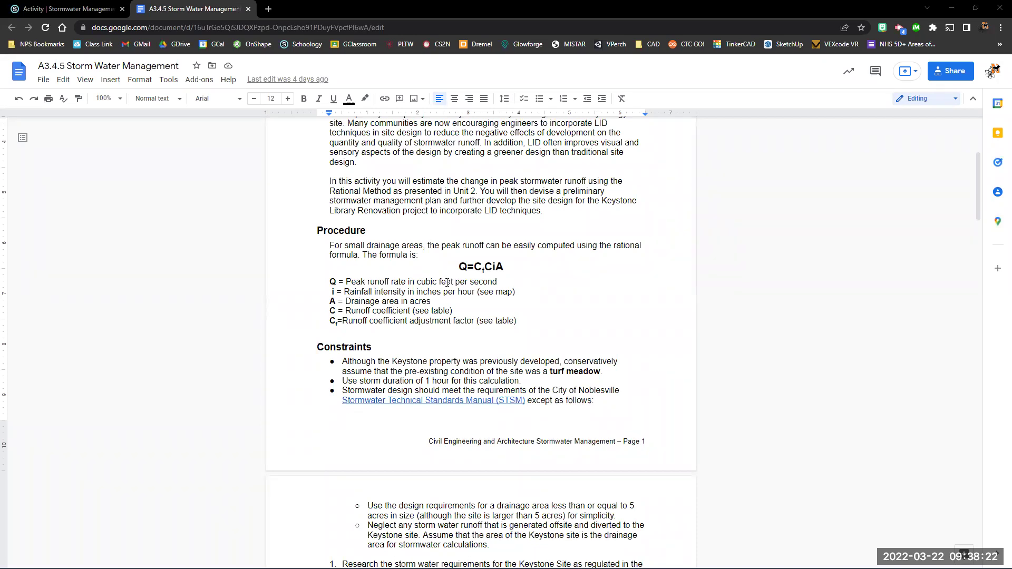
{"action": "left_click", "coordinate": [494, 267]}
{"action": "type", "text": "i"}
{"action": "scroll", "coordinate": [763, 358], "scroll_direction": "down", "scroll_amount": 3}
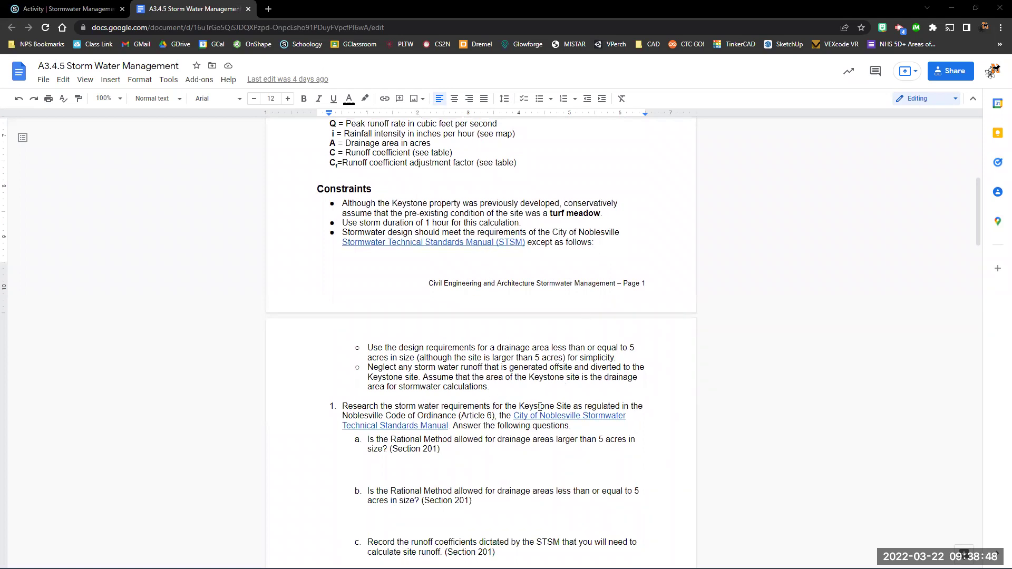
{"action": "scroll", "coordinate": [549, 402], "scroll_direction": "down", "scroll_amount": 1}
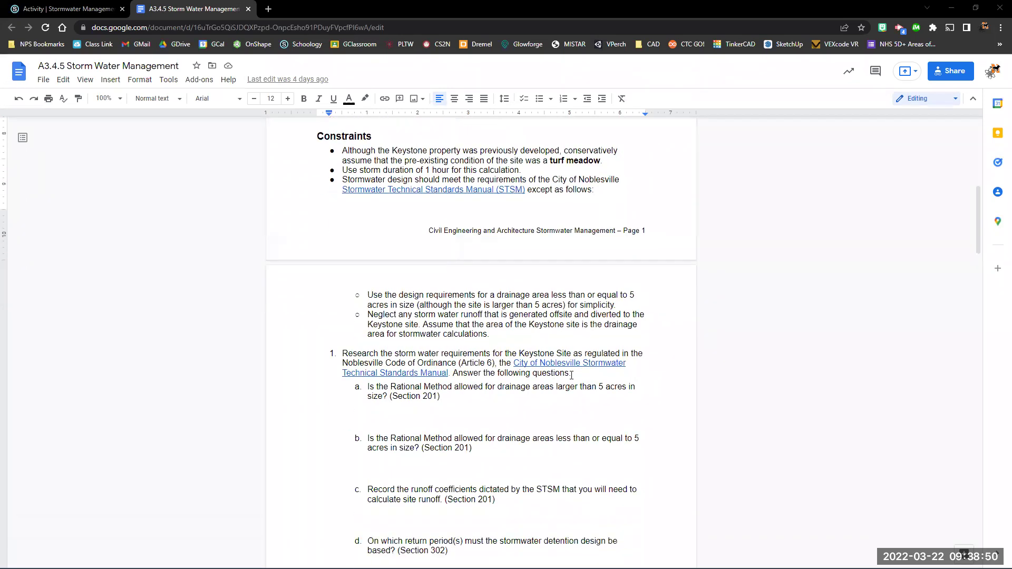
Open the Noblesville Stormwater Technical Standards Manual PDF in a new tab and view its table of contents
{"action": "left_click", "coordinate": [418, 374]}
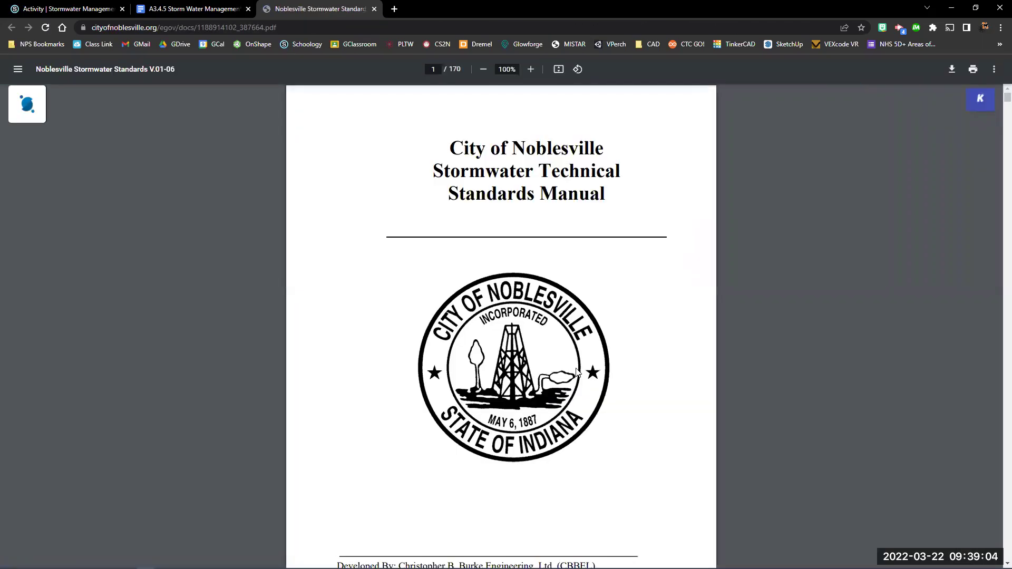
{"action": "scroll", "coordinate": [629, 358], "scroll_direction": "down", "scroll_amount": 10}
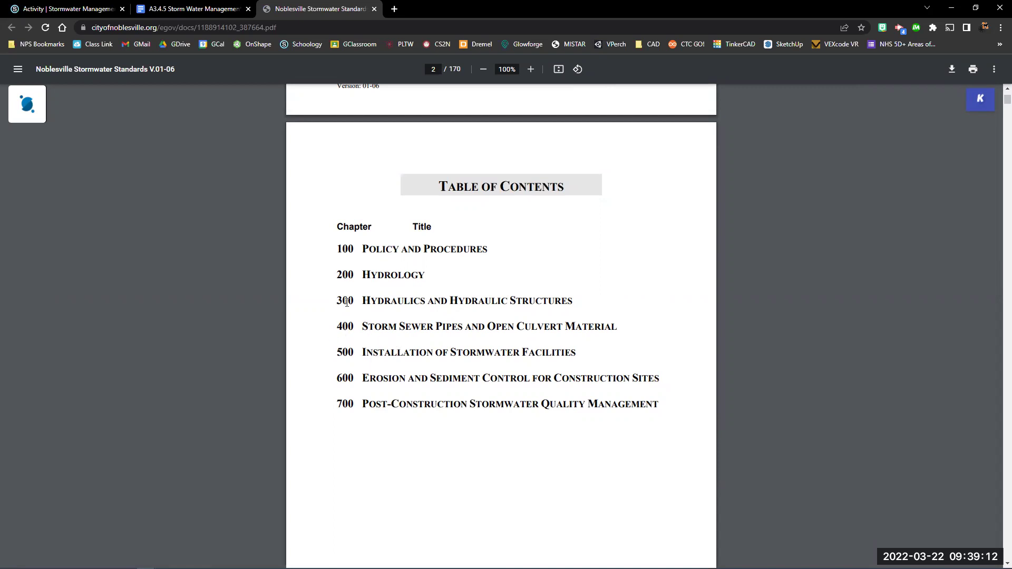
{"action": "left_click", "coordinate": [190, 9]}
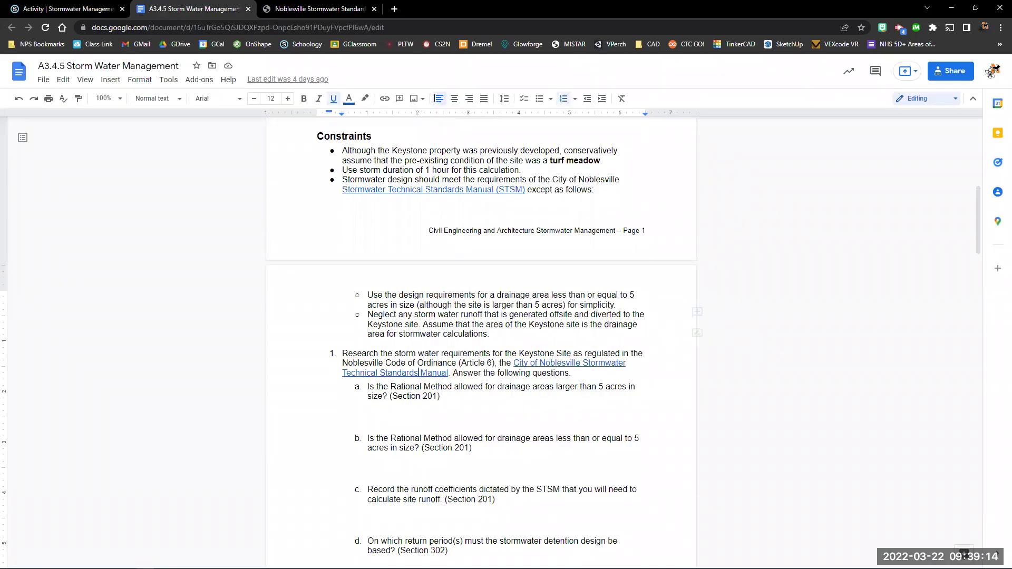
{"action": "left_click", "coordinate": [319, 9]}
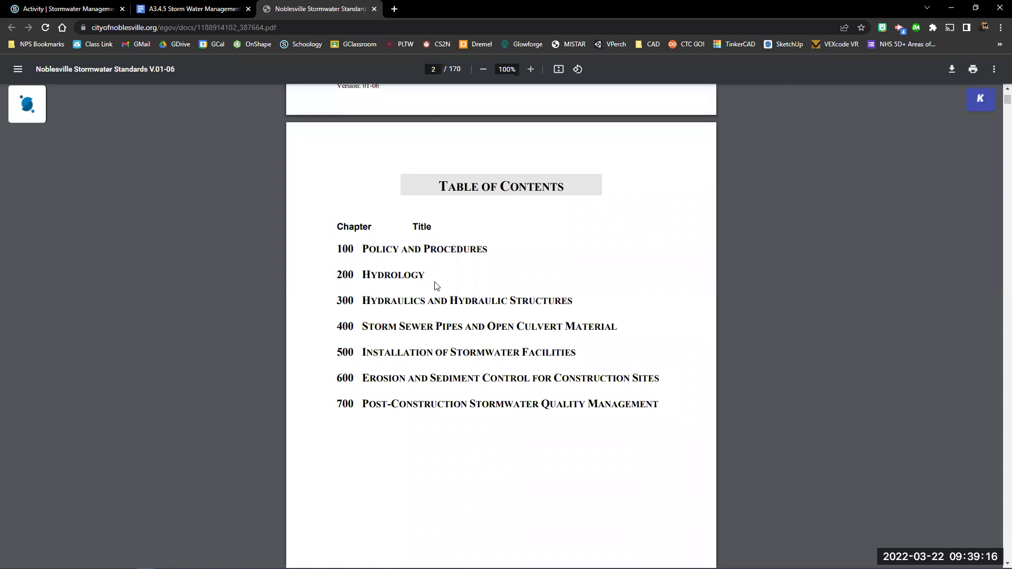
Back in the assignment, place the cursor on the empty line below question g
{"action": "left_click", "coordinate": [188, 8]}
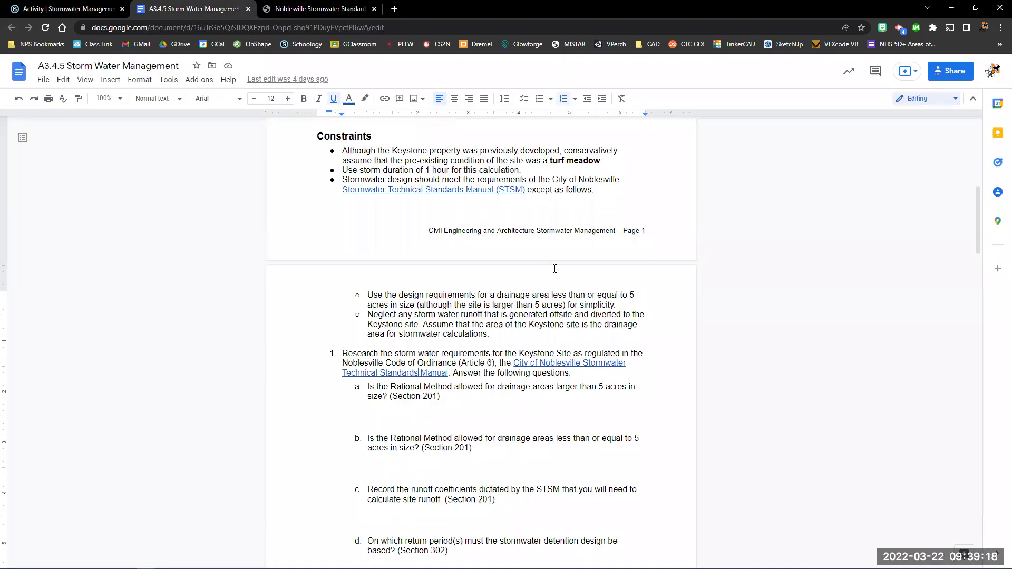
{"action": "scroll", "coordinate": [463, 278], "scroll_direction": "down", "scroll_amount": 3}
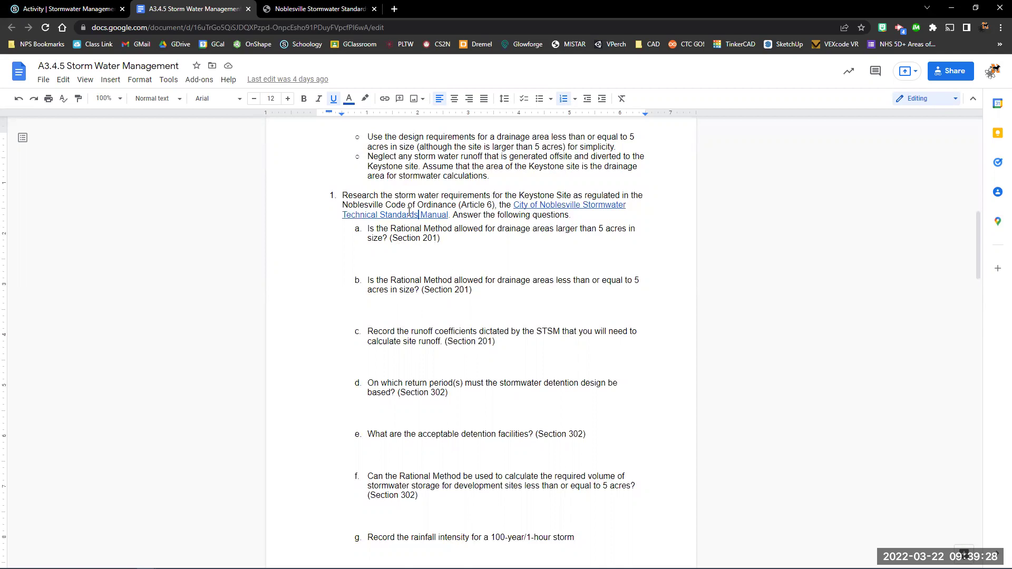
{"action": "scroll", "coordinate": [431, 264], "scroll_direction": "down", "scroll_amount": 2}
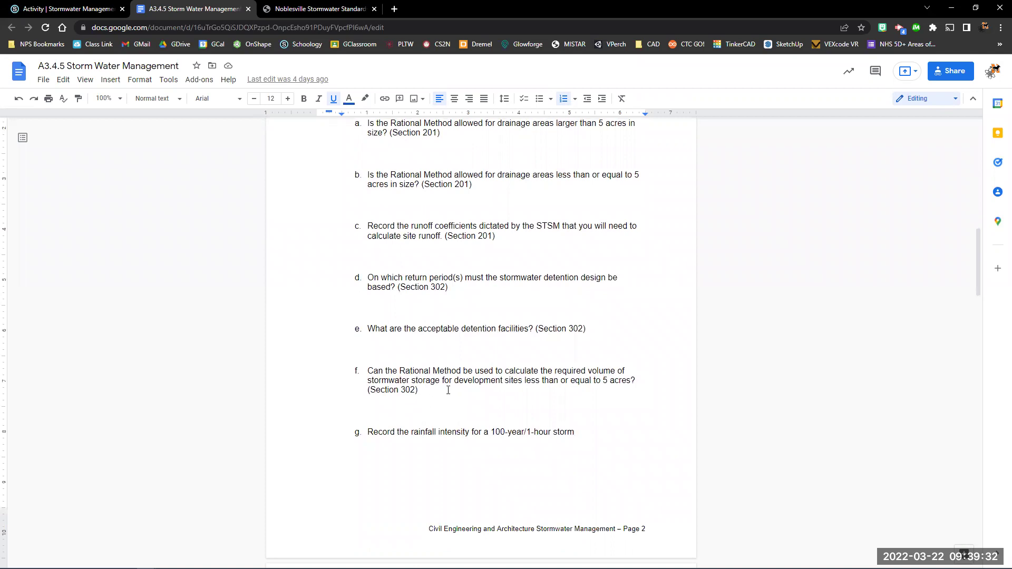
{"action": "scroll", "coordinate": [503, 285], "scroll_direction": "down", "scroll_amount": 3}
{"action": "left_click", "coordinate": [502, 290]}
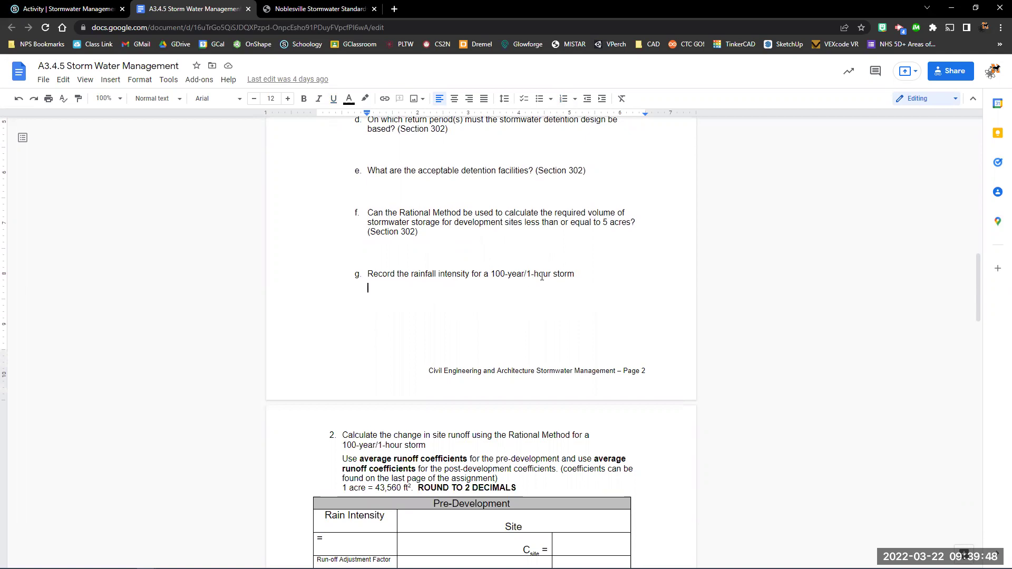
Scroll through the Noblesville manual to Table 201-2's rainfall intensities on page 32
{"action": "left_click", "coordinate": [290, 11]}
{"action": "scroll", "coordinate": [530, 274], "scroll_direction": "down", "scroll_amount": 15}
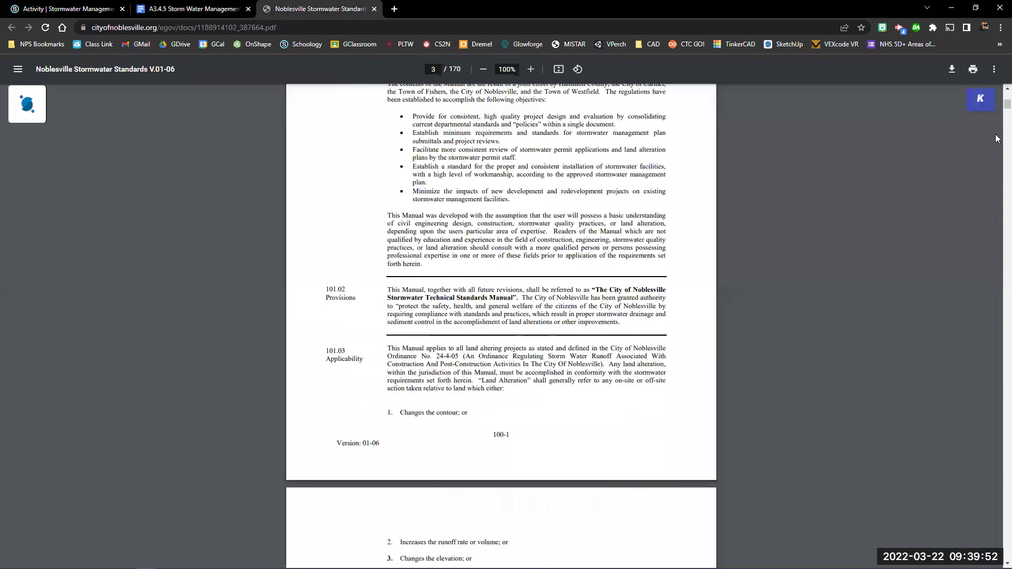
{"action": "left_click_drag", "start_coordinate": [997, 109], "coordinate": [1000, 240]}
{"action": "scroll", "coordinate": [878, 299], "scroll_direction": "up", "scroll_amount": 8}
{"action": "scroll", "coordinate": [889, 299], "scroll_direction": "up", "scroll_amount": 18}
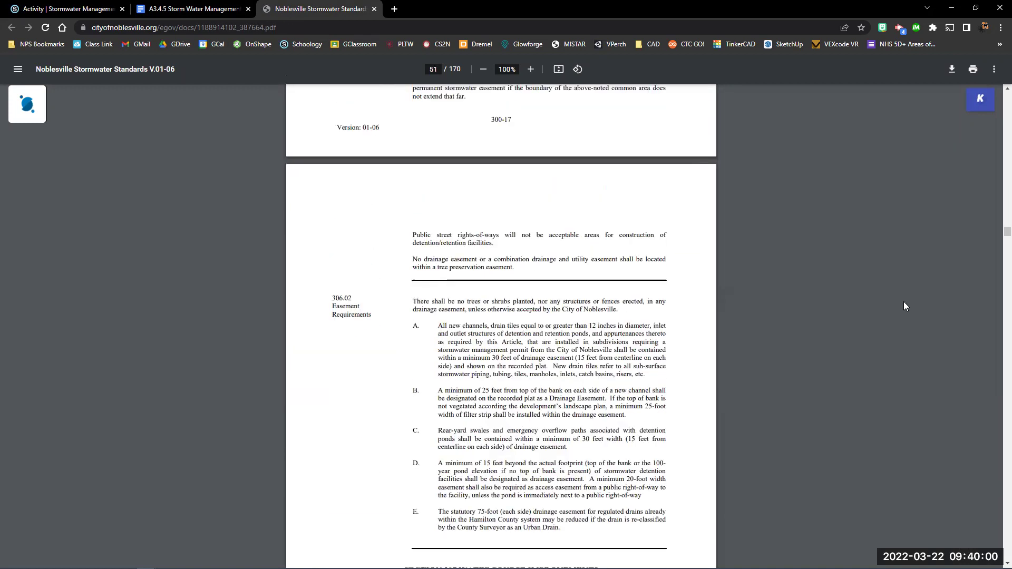
{"action": "scroll", "coordinate": [903, 305], "scroll_direction": "up", "scroll_amount": 13}
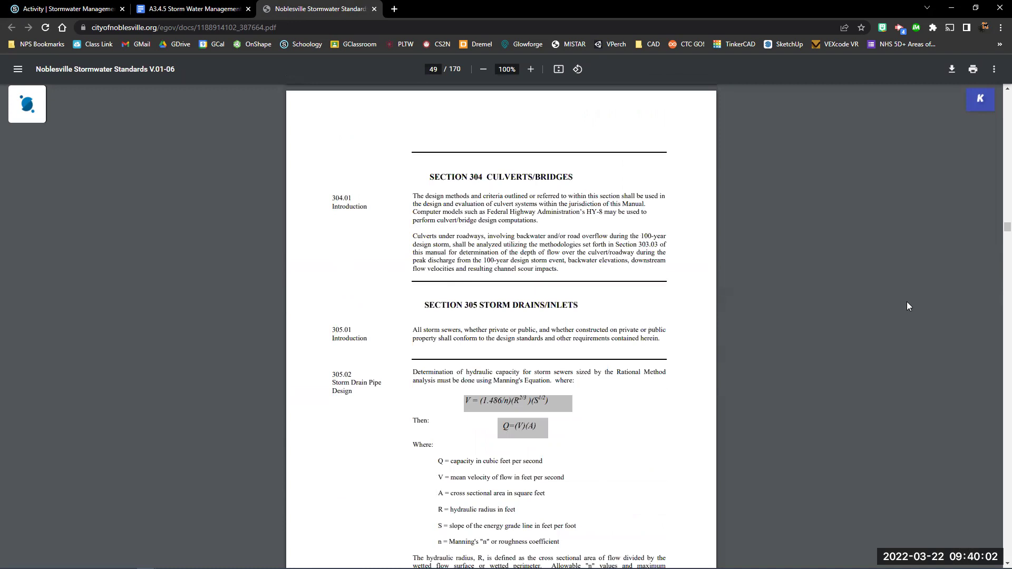
{"action": "scroll", "coordinate": [908, 303], "scroll_direction": "up", "scroll_amount": 15}
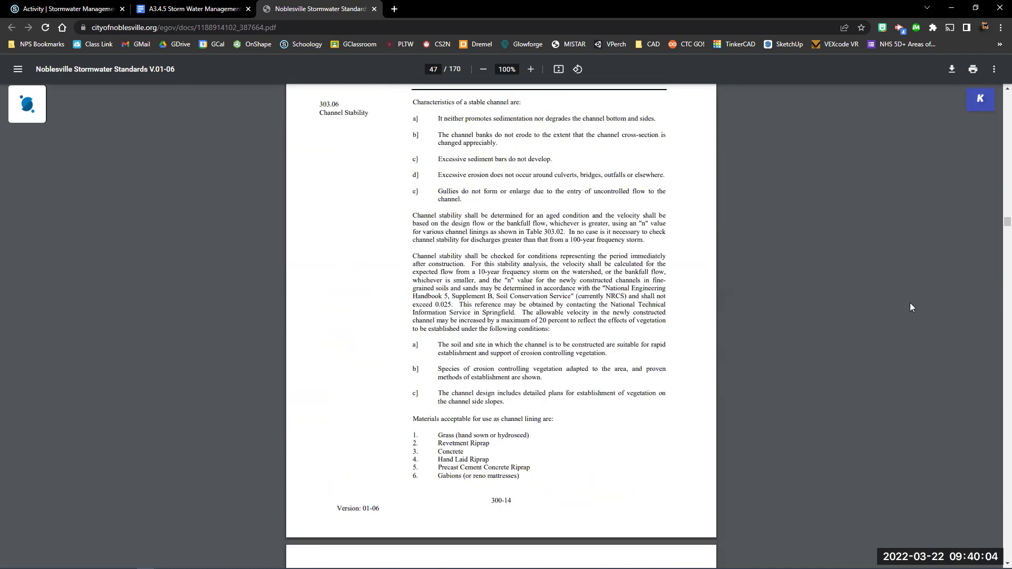
{"action": "scroll", "coordinate": [911, 307], "scroll_direction": "up", "scroll_amount": 15}
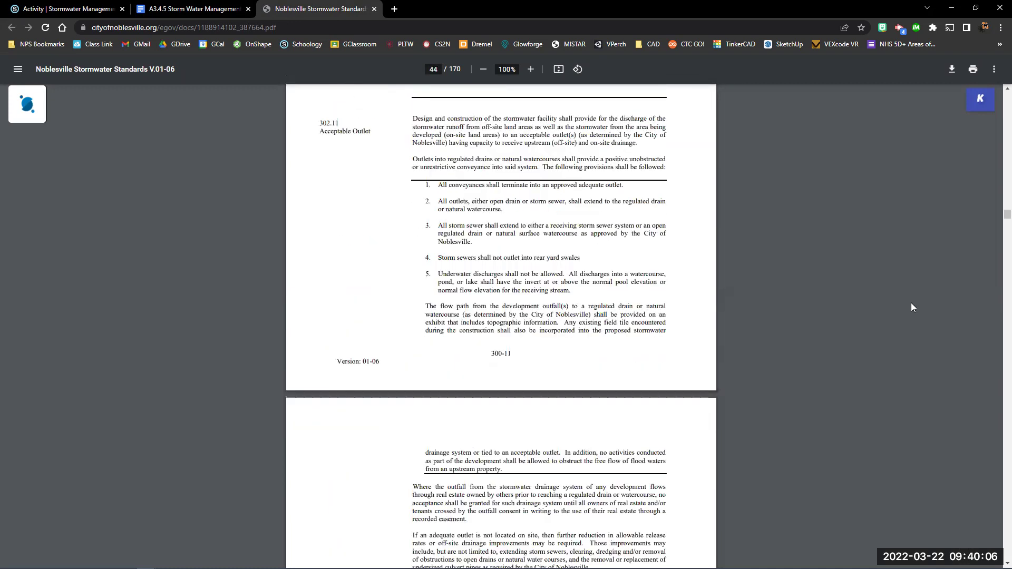
{"action": "scroll", "coordinate": [912, 307], "scroll_direction": "up", "scroll_amount": 15}
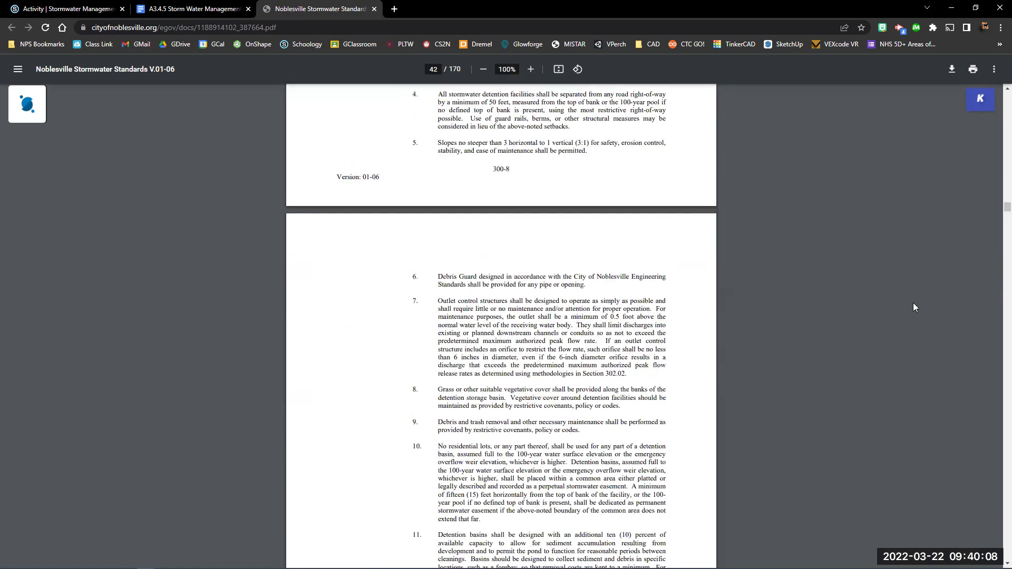
{"action": "scroll", "coordinate": [914, 307], "scroll_direction": "up", "scroll_amount": 15}
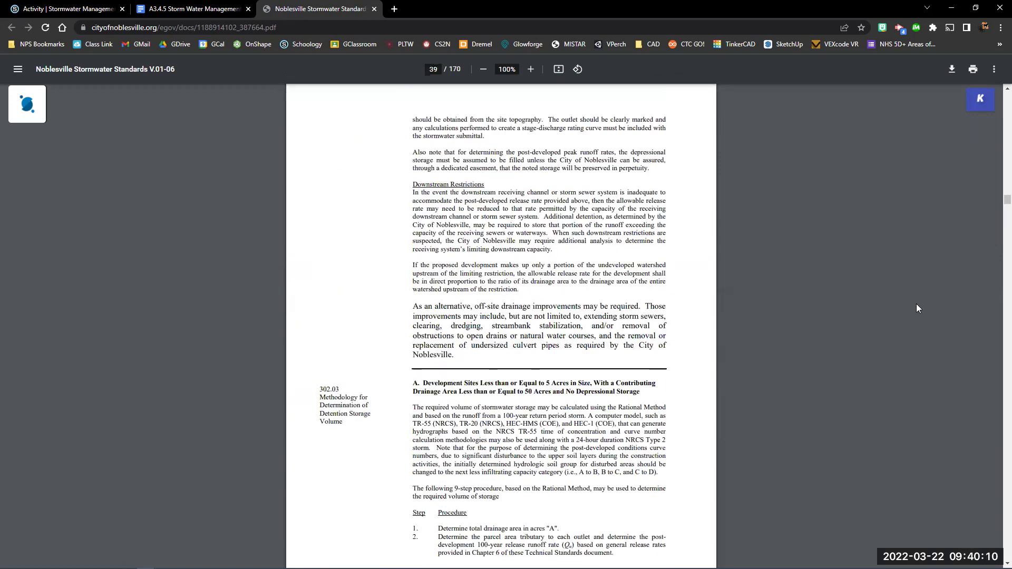
{"action": "scroll", "coordinate": [916, 303], "scroll_direction": "up", "scroll_amount": 4}
{"action": "scroll", "coordinate": [916, 304], "scroll_direction": "down", "scroll_amount": 3}
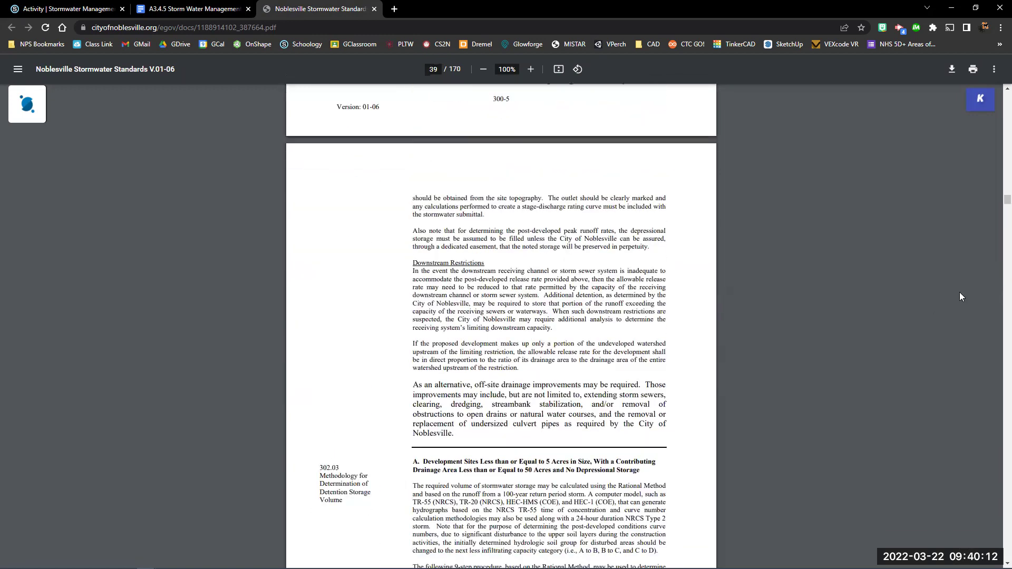
{"action": "scroll", "coordinate": [996, 195], "scroll_direction": "up", "scroll_amount": 12}
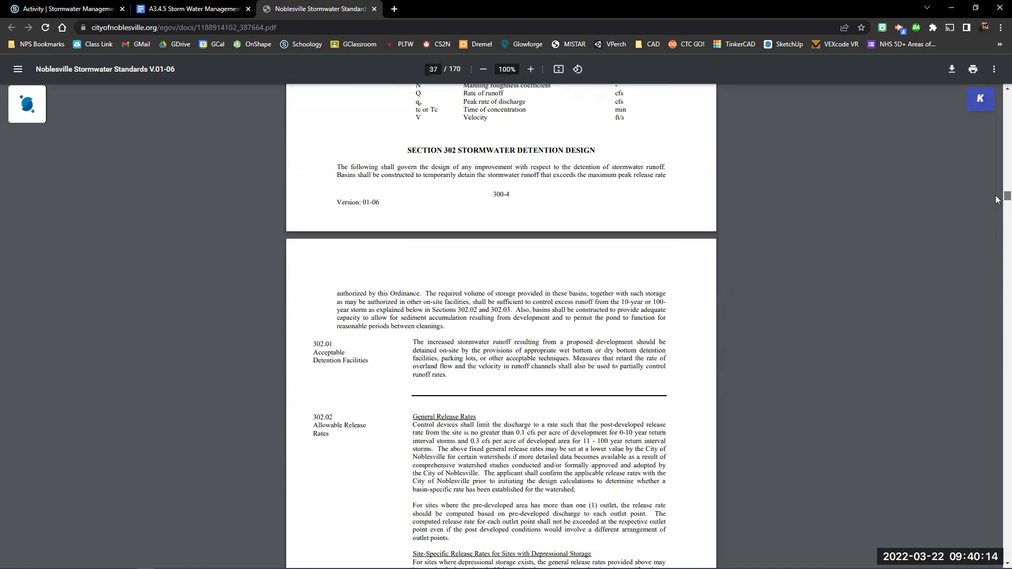
{"action": "scroll", "coordinate": [996, 200], "scroll_direction": "up", "scroll_amount": 2}
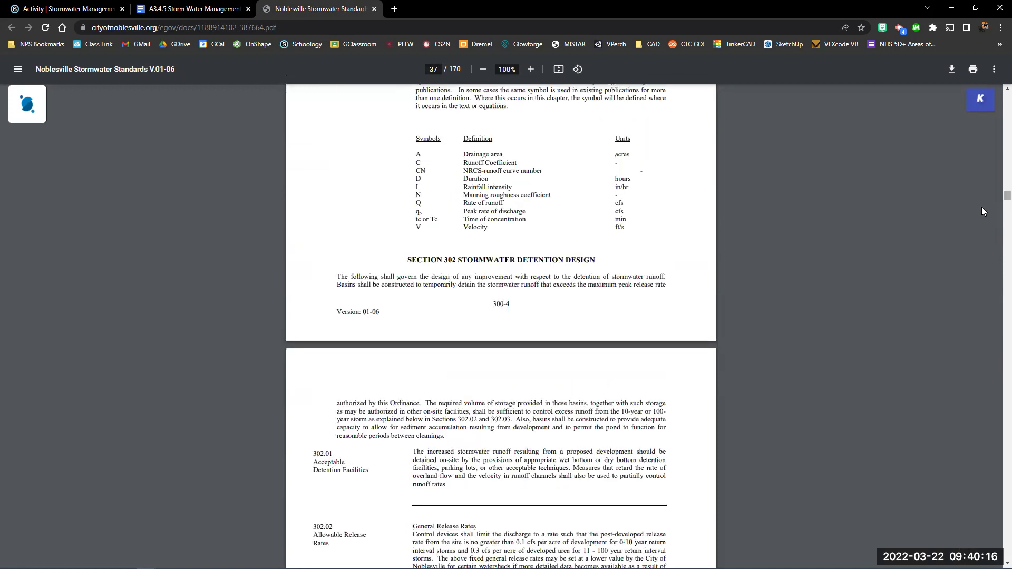
{"action": "scroll", "coordinate": [795, 293], "scroll_direction": "down", "scroll_amount": 9}
{"action": "scroll", "coordinate": [797, 293], "scroll_direction": "down", "scroll_amount": 13}
{"action": "scroll", "coordinate": [799, 293], "scroll_direction": "down", "scroll_amount": 10}
{"action": "scroll", "coordinate": [799, 297], "scroll_direction": "down", "scroll_amount": 20}
{"action": "scroll", "coordinate": [799, 297], "scroll_direction": "down", "scroll_amount": 20}
{"action": "scroll", "coordinate": [800, 296], "scroll_direction": "down", "scroll_amount": 20}
{"action": "scroll", "coordinate": [800, 296], "scroll_direction": "down", "scroll_amount": 4}
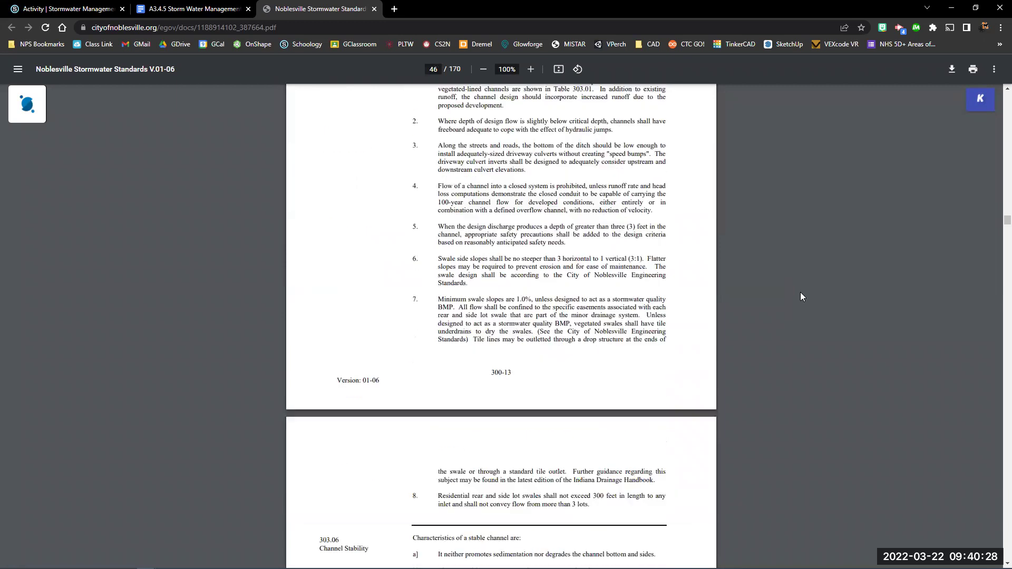
{"action": "scroll", "coordinate": [800, 296], "scroll_direction": "down", "scroll_amount": 11}
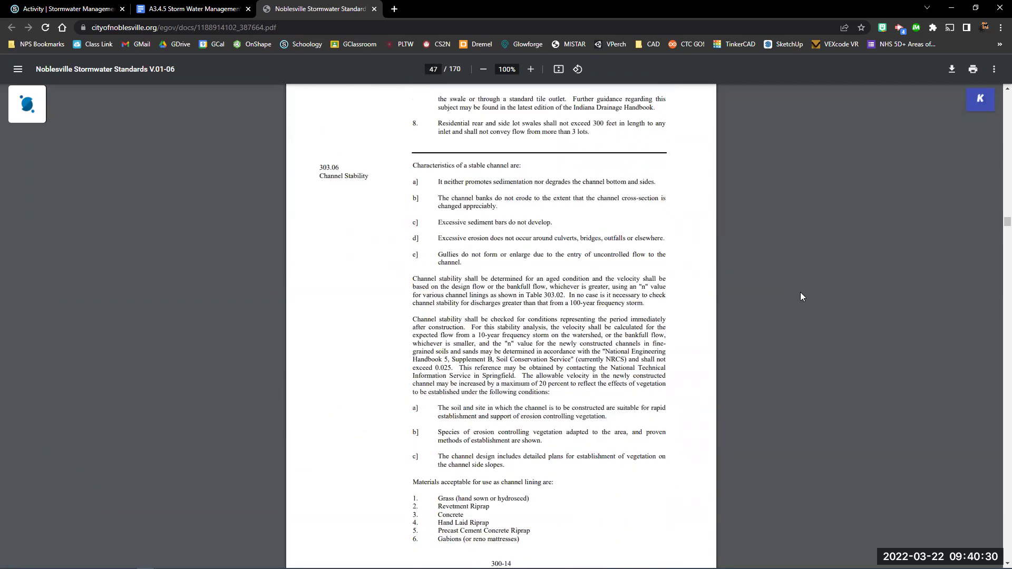
{"action": "scroll", "coordinate": [753, 129], "scroll_direction": "down", "scroll_amount": 3}
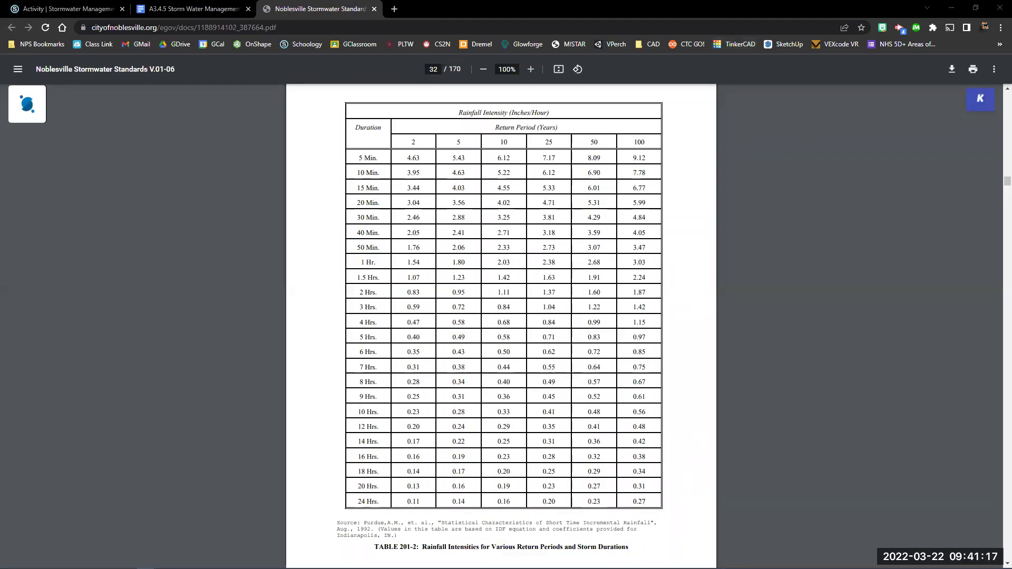
Select the 3.03 in/hr value in Table 201-2's 1 Hr. row, 100-year column
{"action": "scroll", "coordinate": [478, 543], "scroll_direction": "up", "scroll_amount": 2}
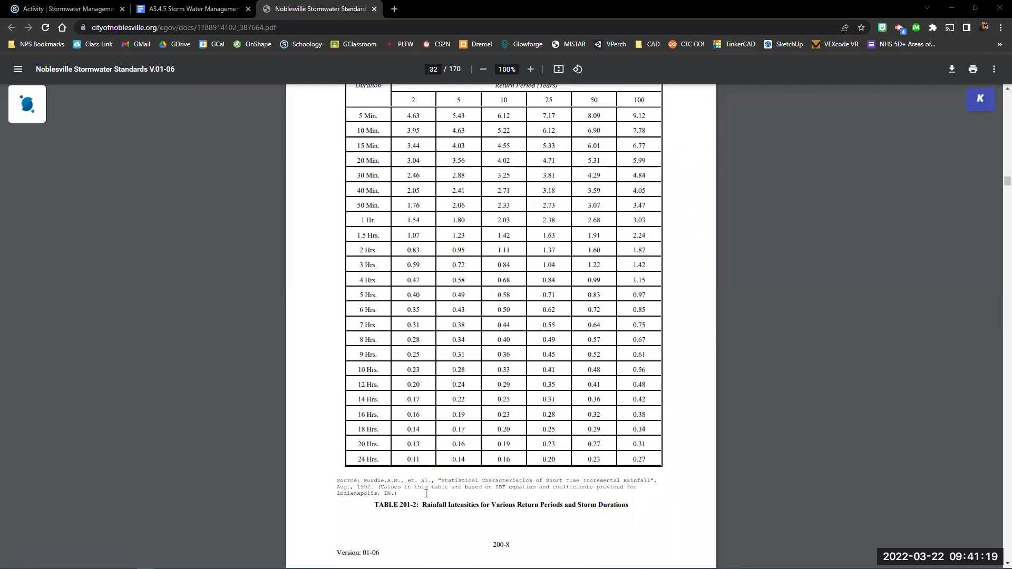
{"action": "scroll", "coordinate": [428, 491], "scroll_direction": "up", "scroll_amount": 4}
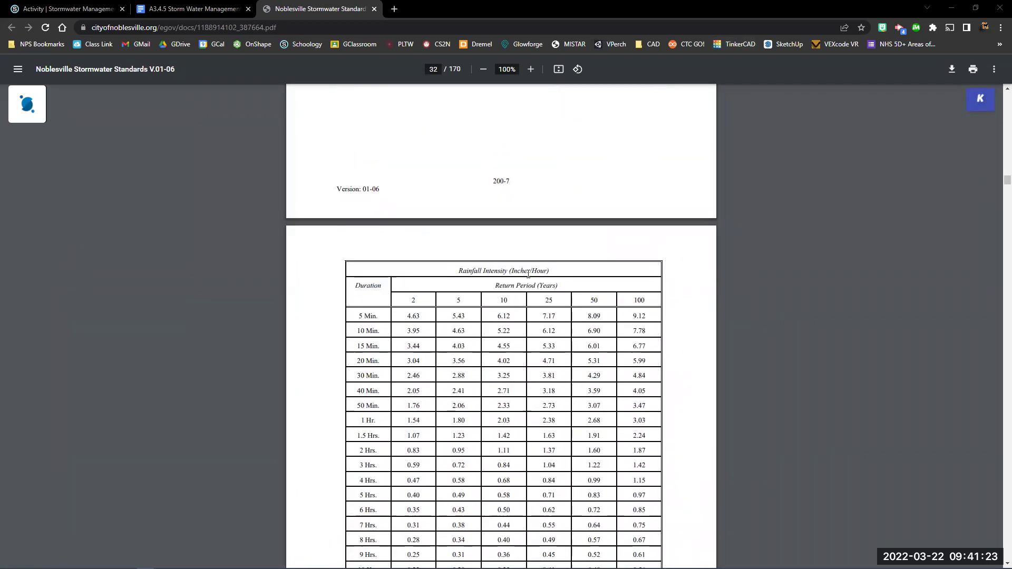
{"action": "scroll", "coordinate": [515, 275], "scroll_direction": "down", "scroll_amount": 3}
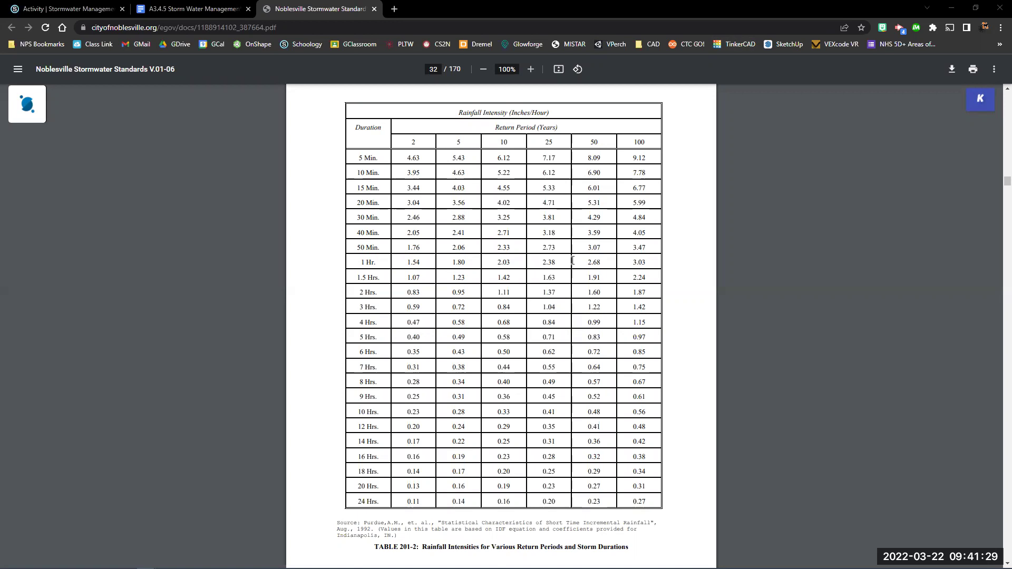
{"action": "double_click", "coordinate": [630, 262]}
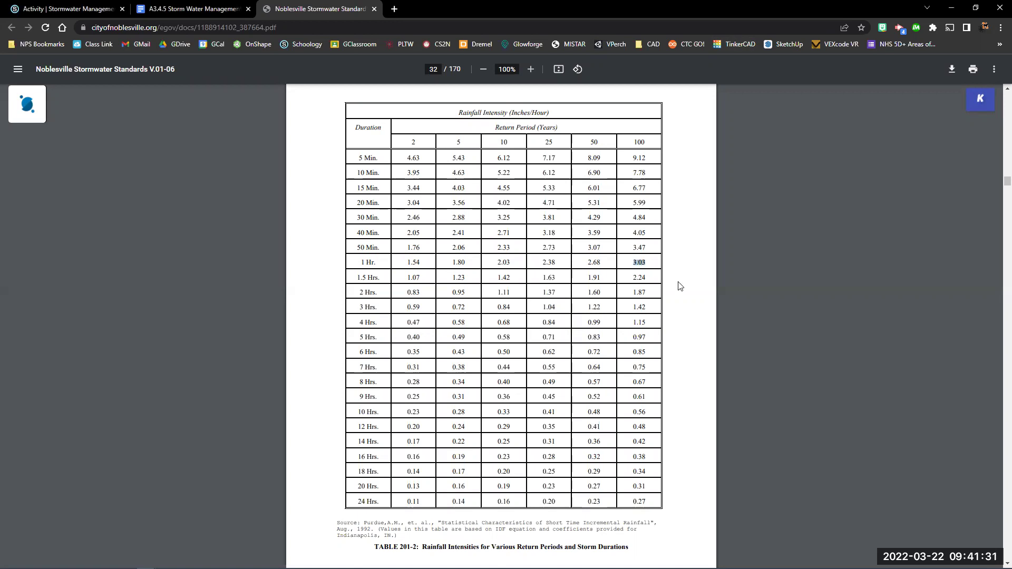
Enter 3.03 in/hr as the answer under item g
{"action": "left_click", "coordinate": [179, 8]}
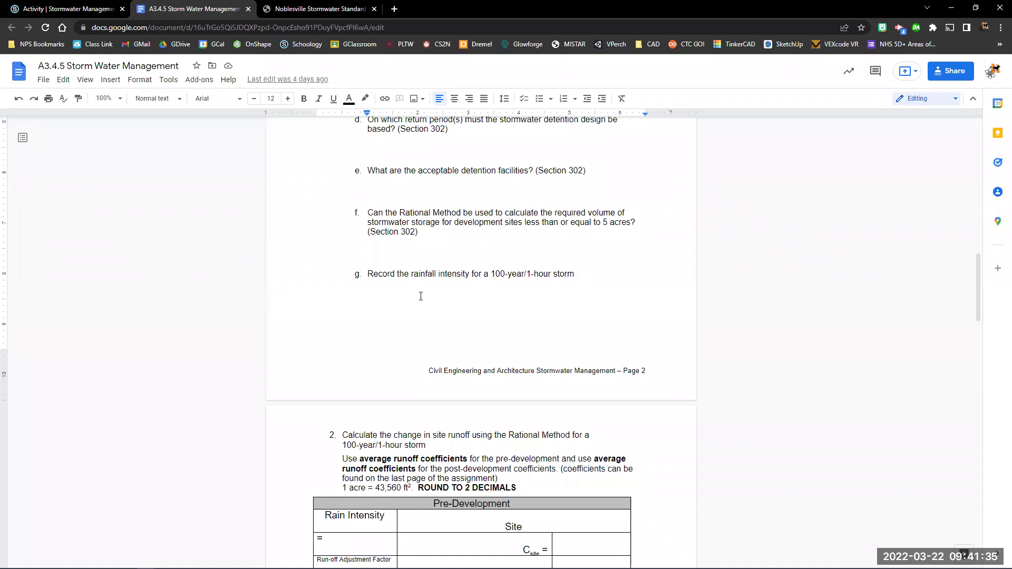
{"action": "type", "text": "3.03"}
{"action": "key", "text": "BackSpace"}
{"action": "key", "text": "BackSpace"}
{"action": "key", "text": "BackSpace"}
{"action": "type", "text": "03"}
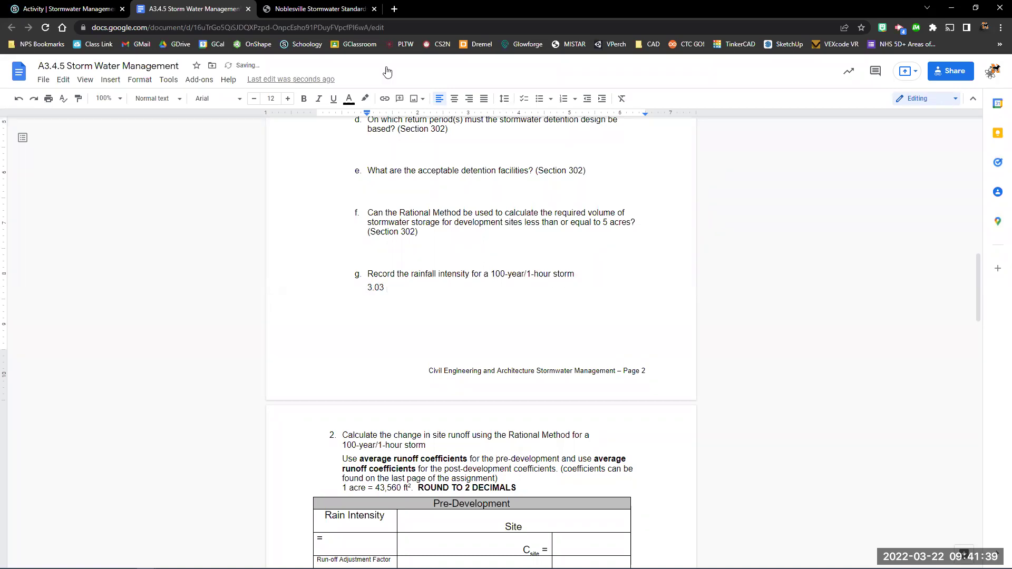
{"action": "left_click", "coordinate": [289, 9]}
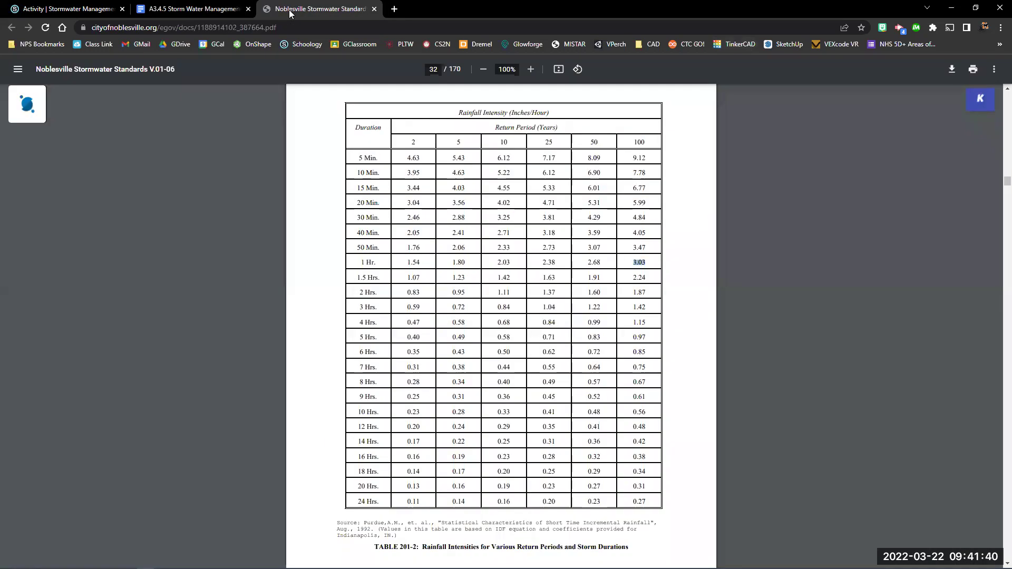
{"action": "left_click", "coordinate": [222, 9]}
{"action": "type", "text": "in/hr"}
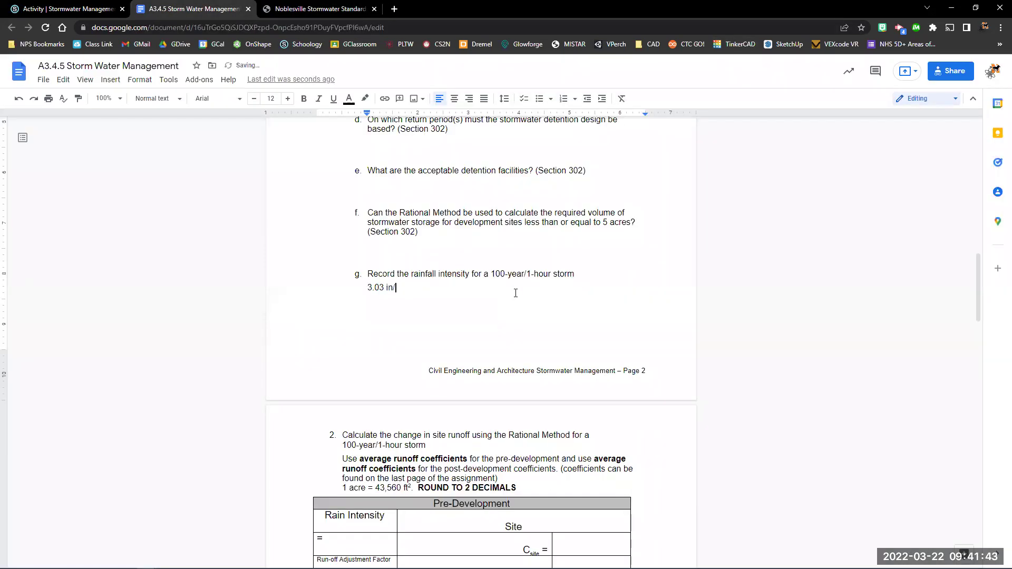
Add the citation '(Section 201' after item g's question, rechecking the table number in the manual
{"action": "left_click", "coordinate": [585, 275]}
{"action": "type", "text": "(Section 201"}
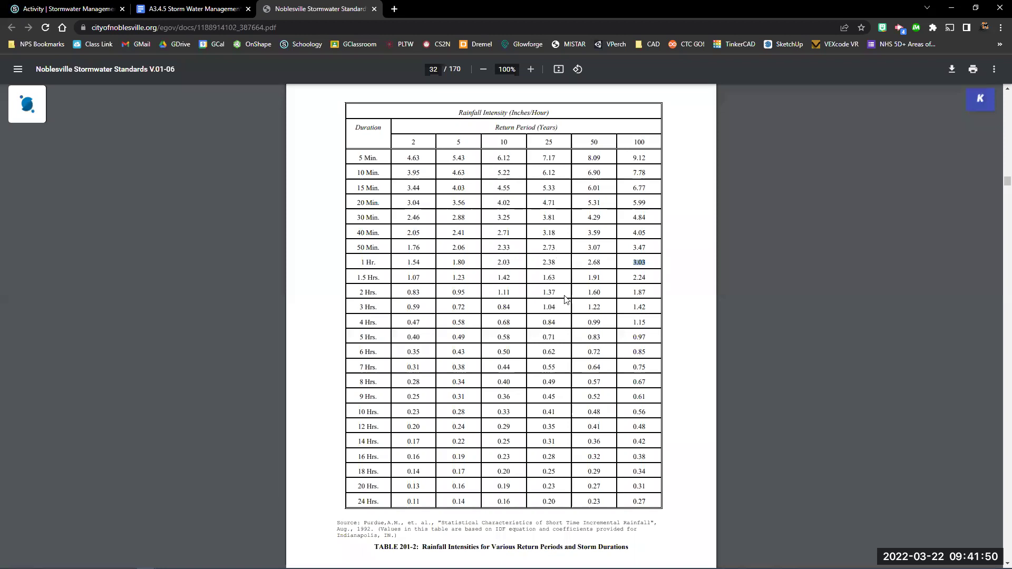
{"action": "left_click", "coordinate": [319, 9]}
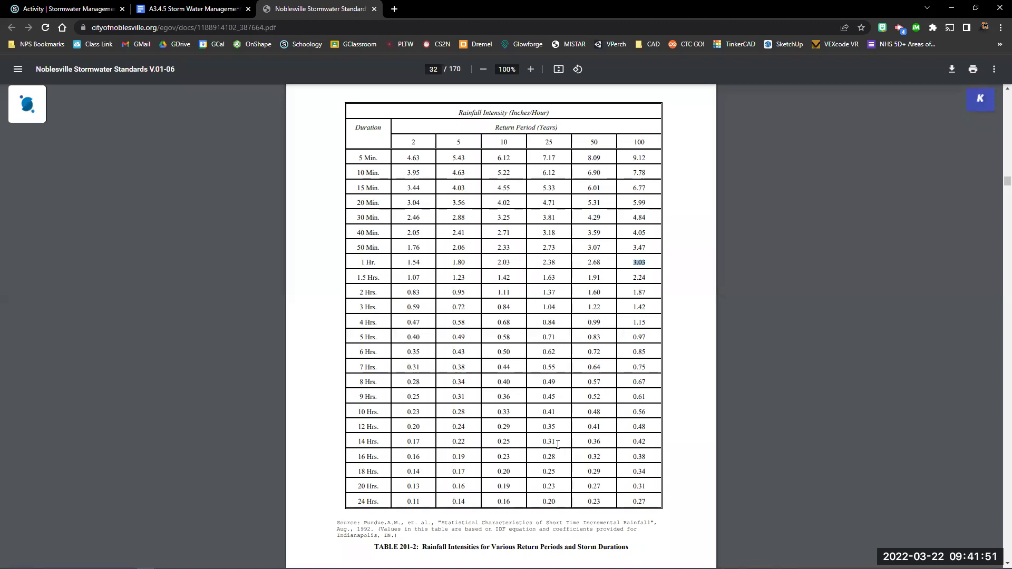
{"action": "left_click", "coordinate": [195, 9]}
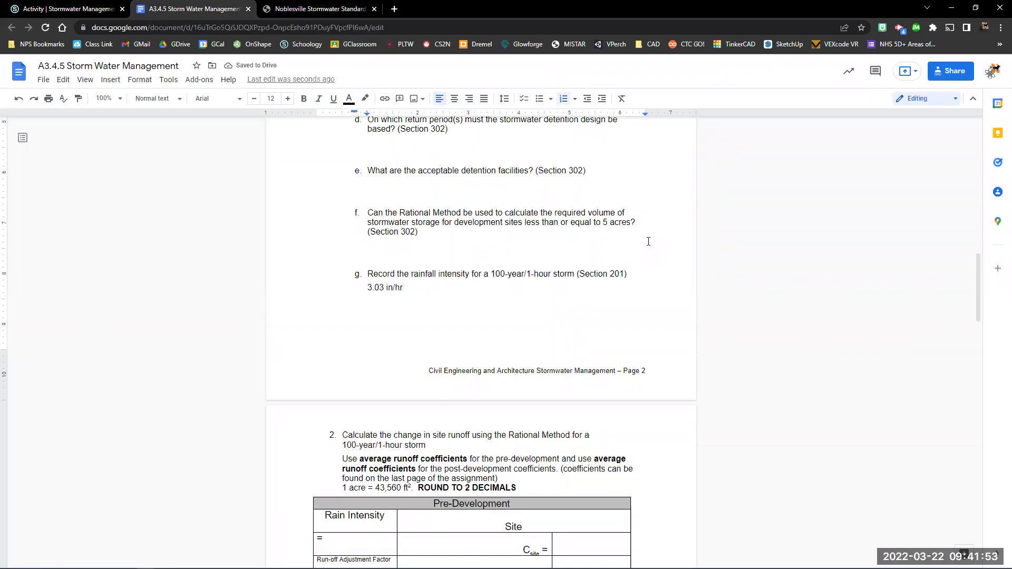
Complete item g's citation as '(Section 201-2)' and scroll down to the runoff coefficients table
{"action": "type", "text": "-2"}
{"action": "scroll", "coordinate": [842, 331], "scroll_direction": "down", "scroll_amount": 2}
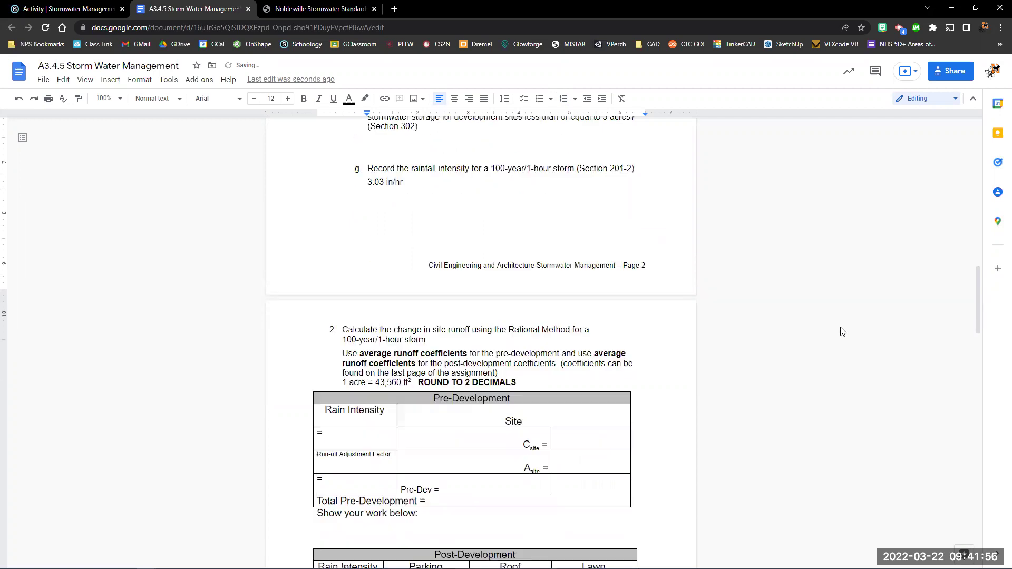
{"action": "scroll", "coordinate": [768, 314], "scroll_direction": "down", "scroll_amount": 3}
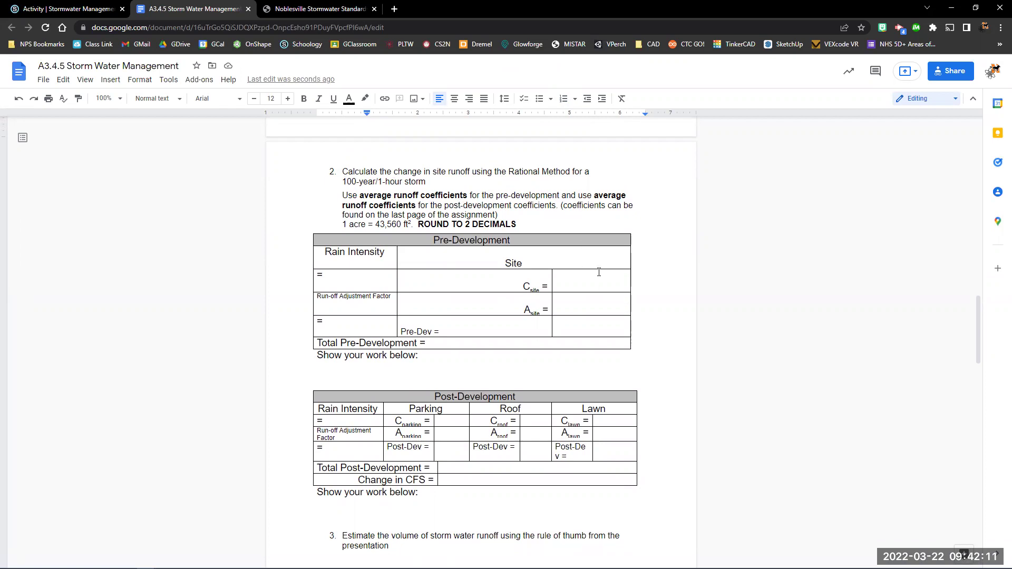
{"action": "scroll", "coordinate": [976, 369], "scroll_direction": "down", "scroll_amount": 5}
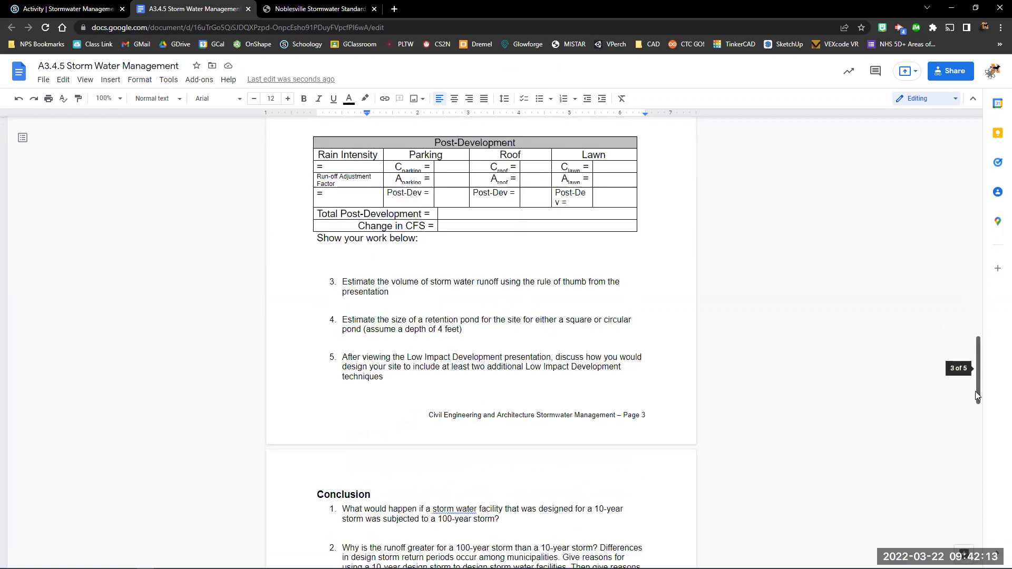
{"action": "scroll", "coordinate": [976, 416], "scroll_direction": "down", "scroll_amount": 15}
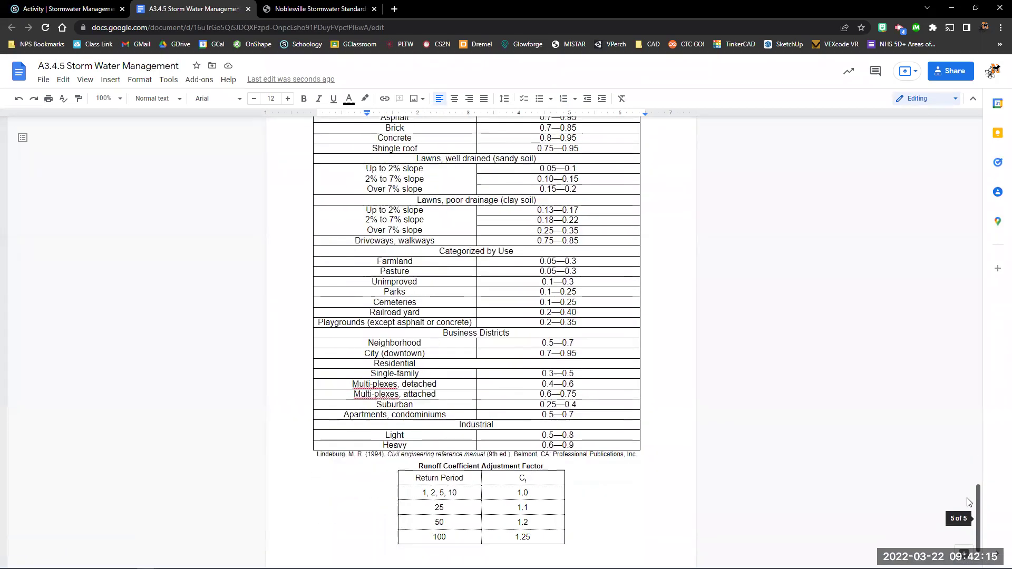
{"action": "scroll", "coordinate": [968, 502], "scroll_direction": "up", "scroll_amount": 9}
{"action": "scroll", "coordinate": [775, 339], "scroll_direction": "down", "scroll_amount": 5}
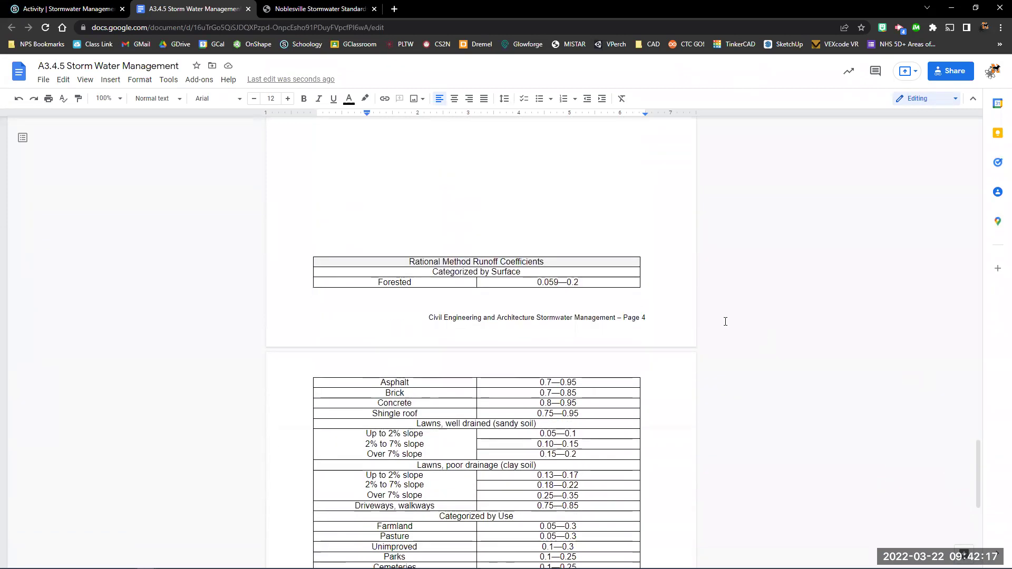
Insert a page break above the runoff coefficients table so it sits whole on the next page
{"action": "left_click", "coordinate": [316, 191]}
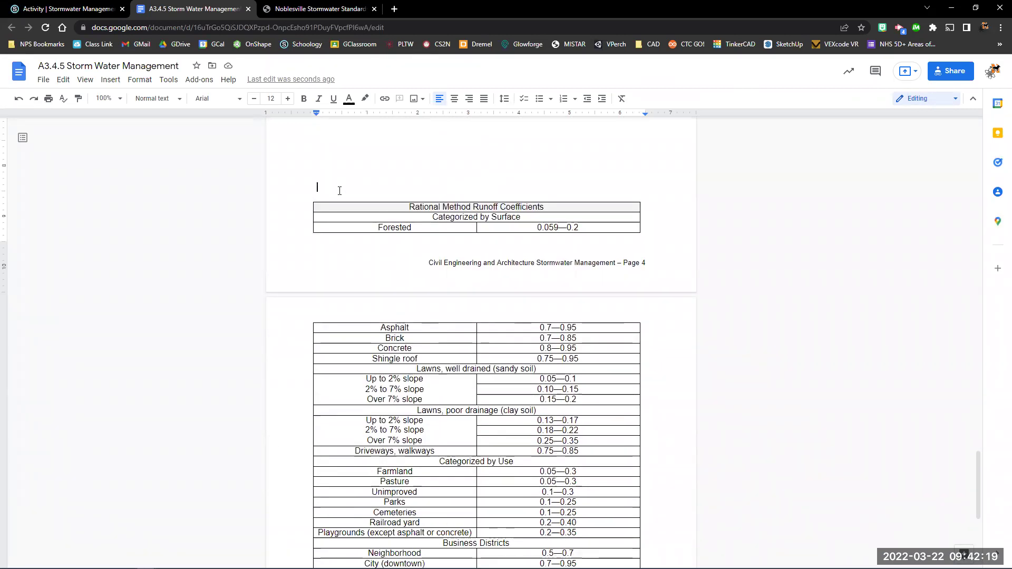
{"action": "key", "text": "ctrl+Return"}
{"action": "scroll", "coordinate": [415, 314], "scroll_direction": "down", "scroll_amount": 3}
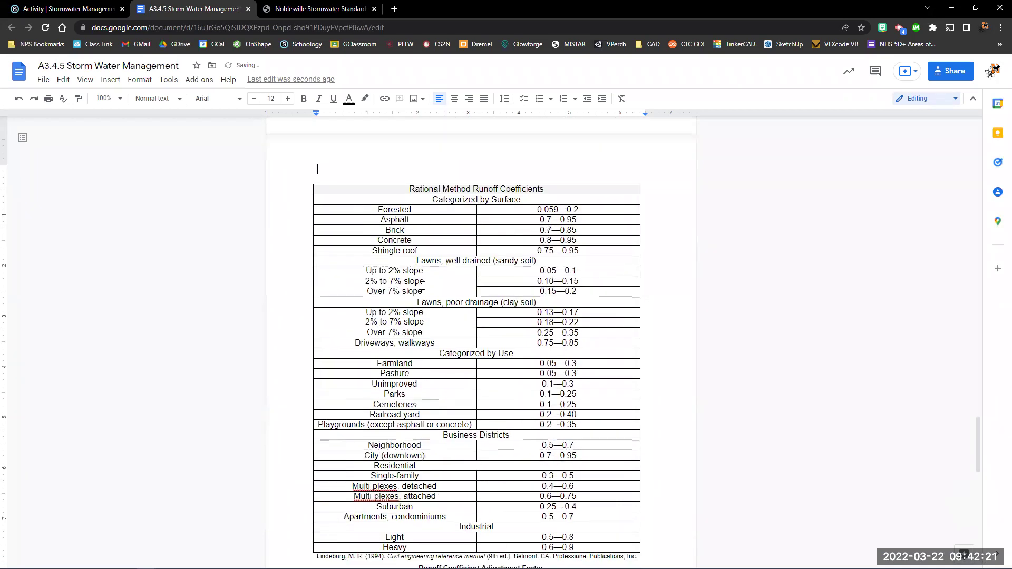
{"action": "scroll", "coordinate": [414, 314], "scroll_direction": "down", "scroll_amount": 7}
{"action": "scroll", "coordinate": [398, 267], "scroll_direction": "up", "scroll_amount": 9}
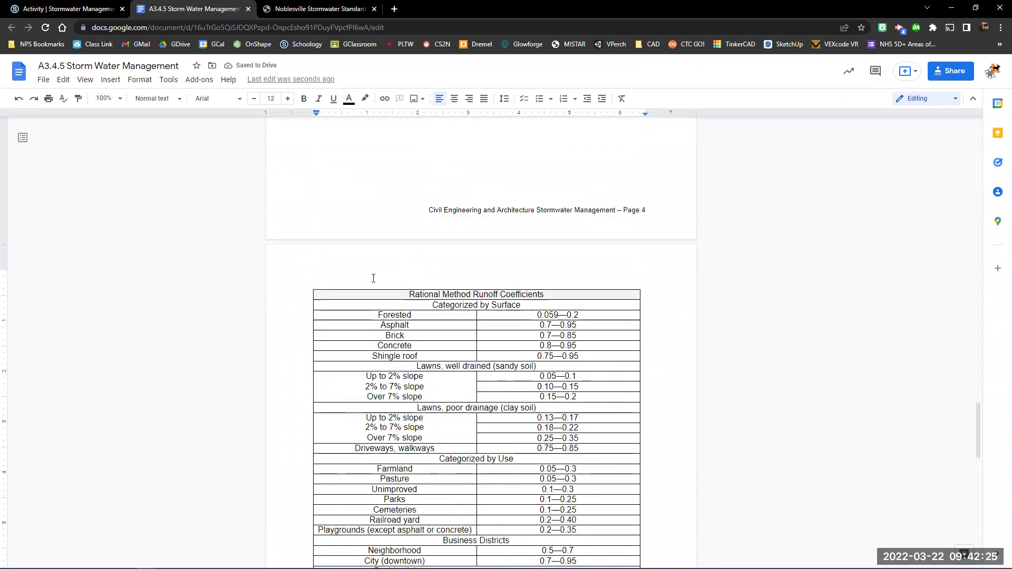
{"action": "key", "text": "BackSpace"}
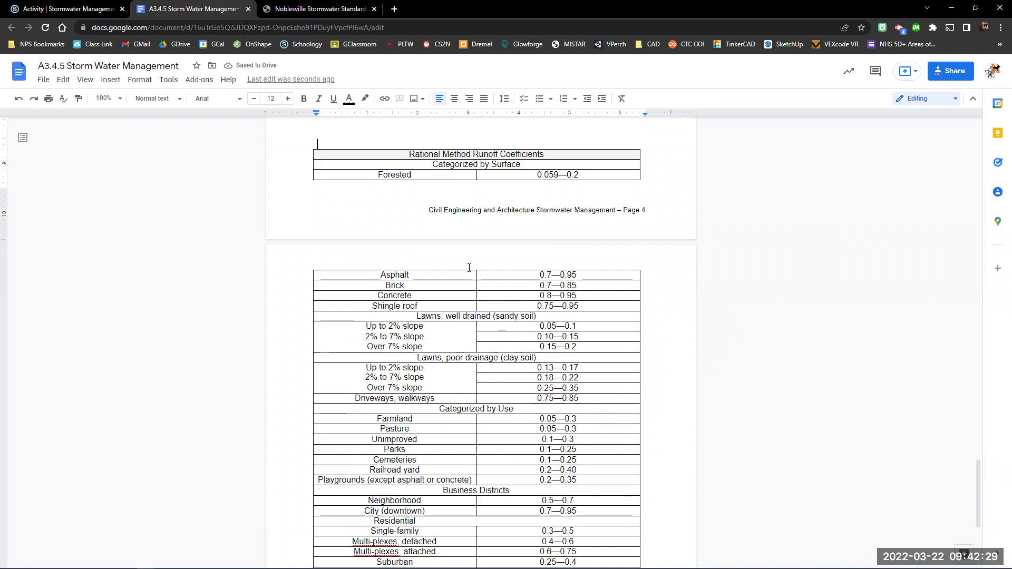
{"action": "key", "text": "ctrl+z"}
{"action": "scroll", "coordinate": [570, 305], "scroll_direction": "up", "scroll_amount": 15}
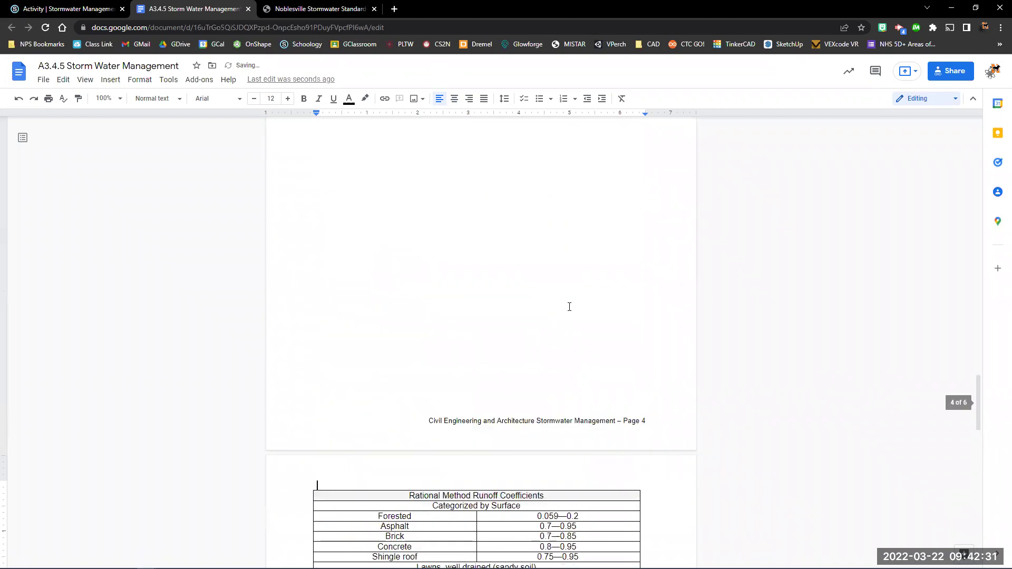
{"action": "scroll", "coordinate": [569, 307], "scroll_direction": "up", "scroll_amount": 6}
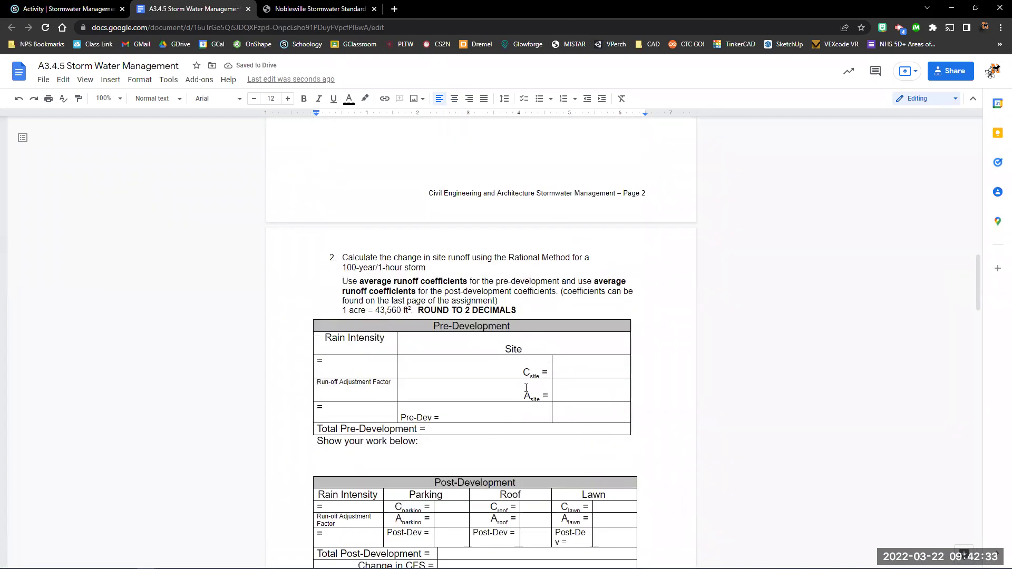
Enter 3.03 as the Rain Intensity and locate the 100-year adjustment factor of 1.25
{"action": "left_click", "coordinate": [358, 361]}
{"action": "type", "text": "3.03"}
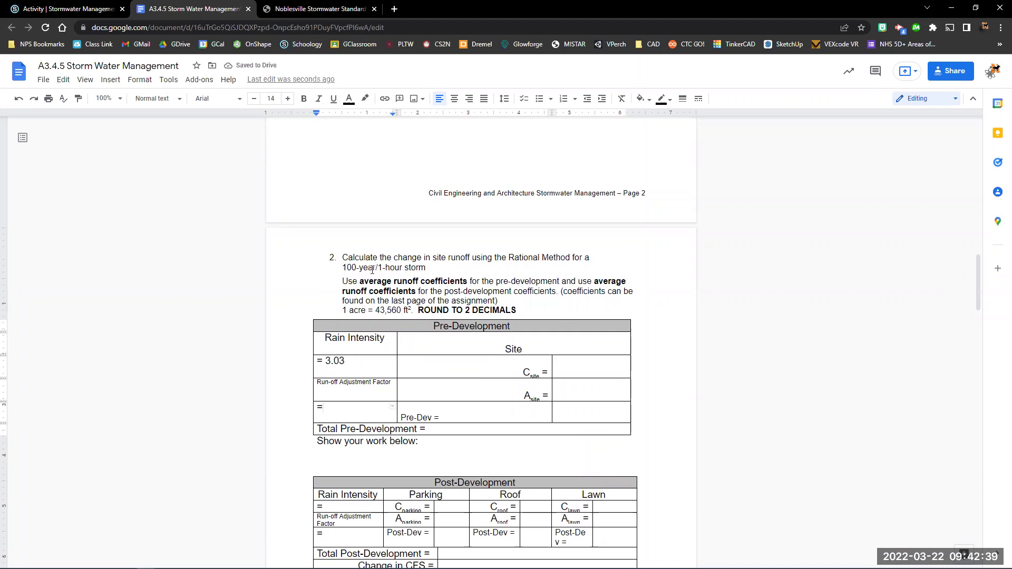
{"action": "scroll", "coordinate": [652, 292], "scroll_direction": "down", "scroll_amount": 20}
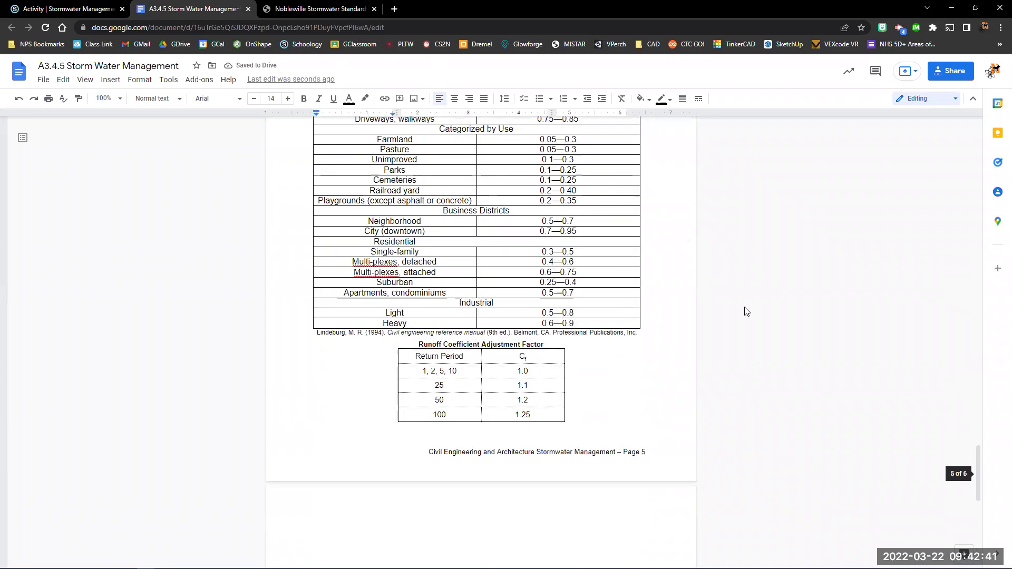
{"action": "scroll", "coordinate": [666, 297], "scroll_direction": "up", "scroll_amount": 3}
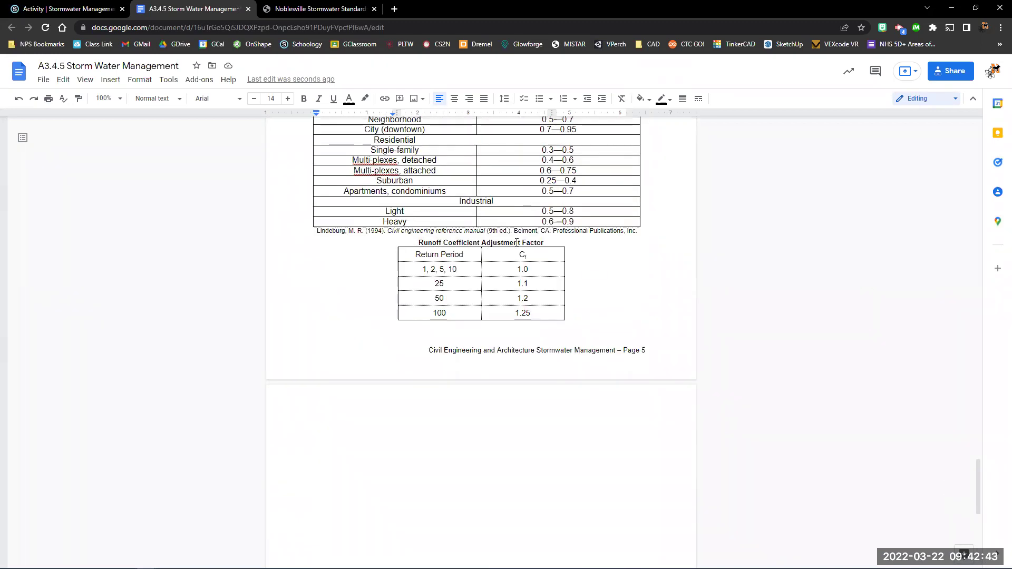
{"action": "left_click_drag", "start_coordinate": [433, 313], "coordinate": [581, 304]}
{"action": "left_click", "coordinate": [581, 305]}
{"action": "scroll", "coordinate": [685, 303], "scroll_direction": "up", "scroll_amount": 20}
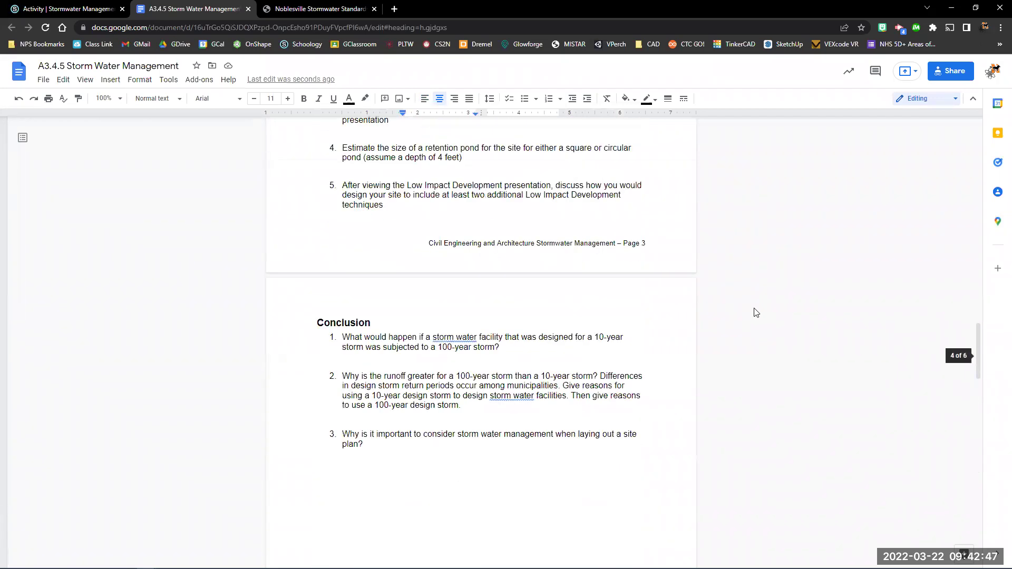
Enter 1.25 as the run-off adjustment factor
{"action": "left_click", "coordinate": [366, 306]}
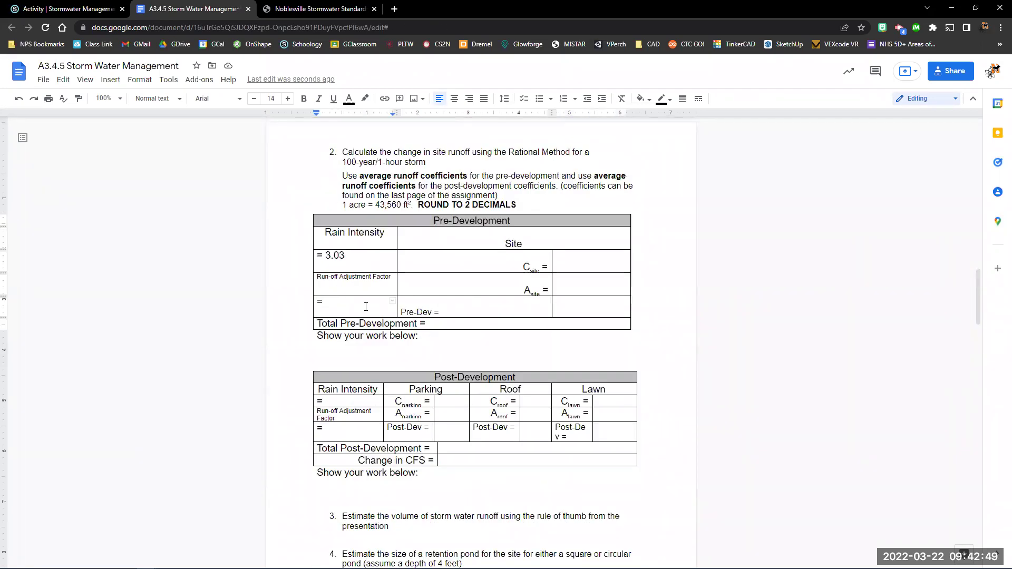
{"action": "type", "text": "1.25"}
{"action": "left_click", "coordinate": [556, 256]}
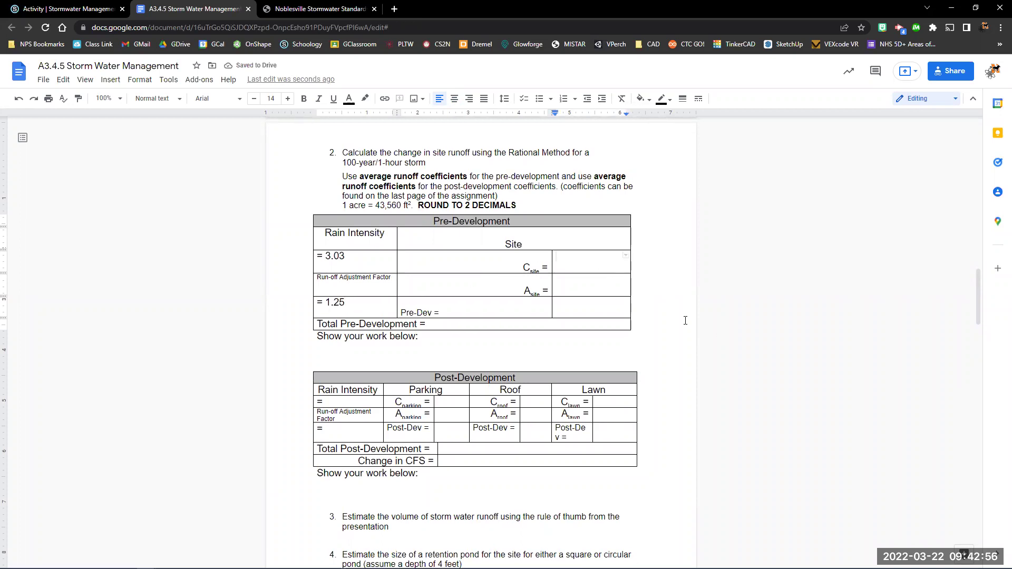
Highlight turf meadow as the pre-development land use and scroll through question 2's runoff tables
{"action": "scroll", "coordinate": [698, 339], "scroll_direction": "up", "scroll_amount": 10}
{"action": "scroll", "coordinate": [699, 339], "scroll_direction": "up", "scroll_amount": 4}
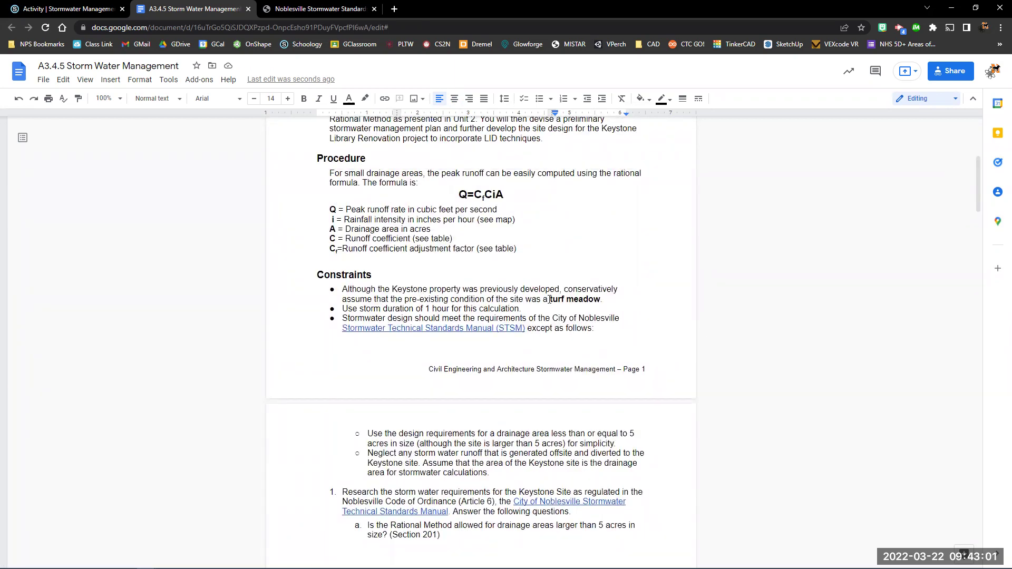
{"action": "left_click_drag", "start_coordinate": [551, 299], "coordinate": [601, 299]}
{"action": "scroll", "coordinate": [698, 412], "scroll_direction": "down", "scroll_amount": 20}
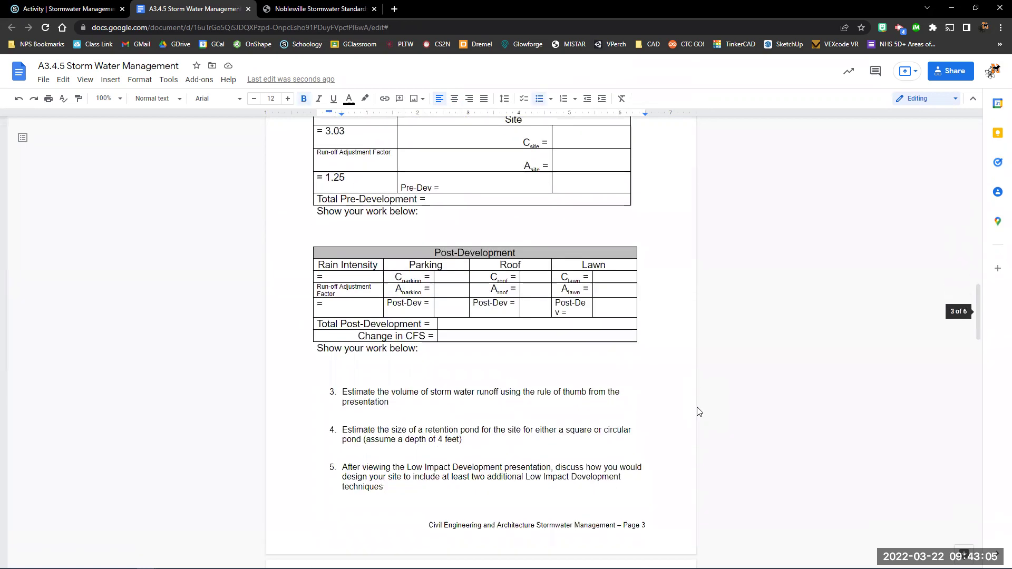
{"action": "scroll", "coordinate": [698, 412], "scroll_direction": "down", "scroll_amount": 7}
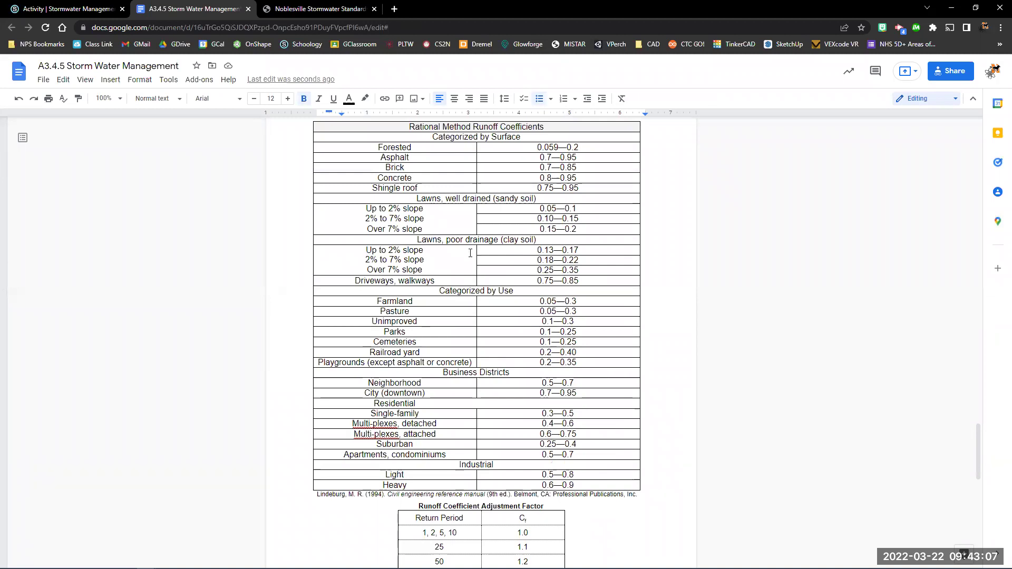
{"action": "scroll", "coordinate": [477, 305], "scroll_direction": "up", "scroll_amount": 1}
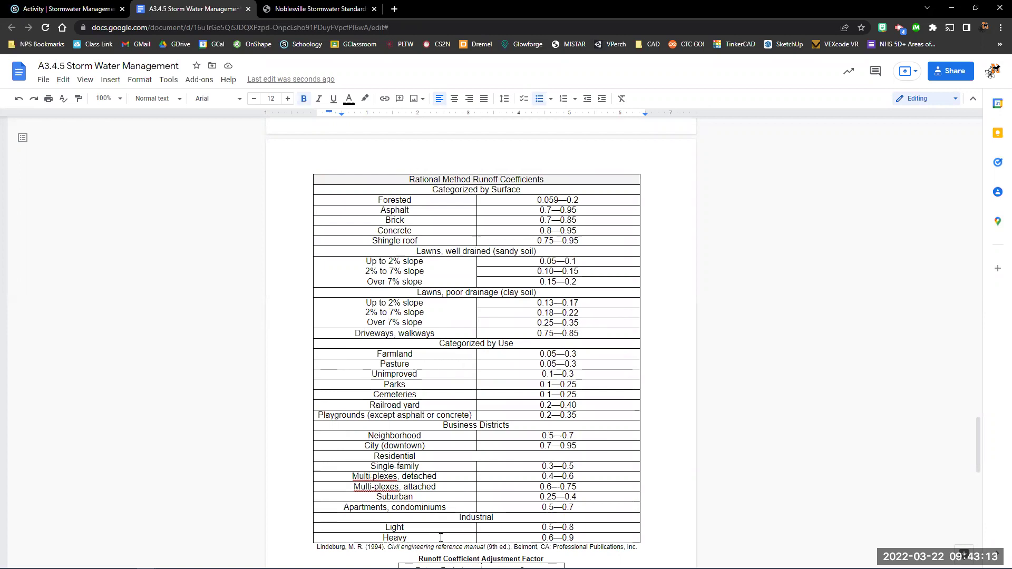
{"action": "scroll", "coordinate": [461, 502], "scroll_direction": "up", "scroll_amount": 1}
{"action": "scroll", "coordinate": [461, 503], "scroll_direction": "up", "scroll_amount": 1}
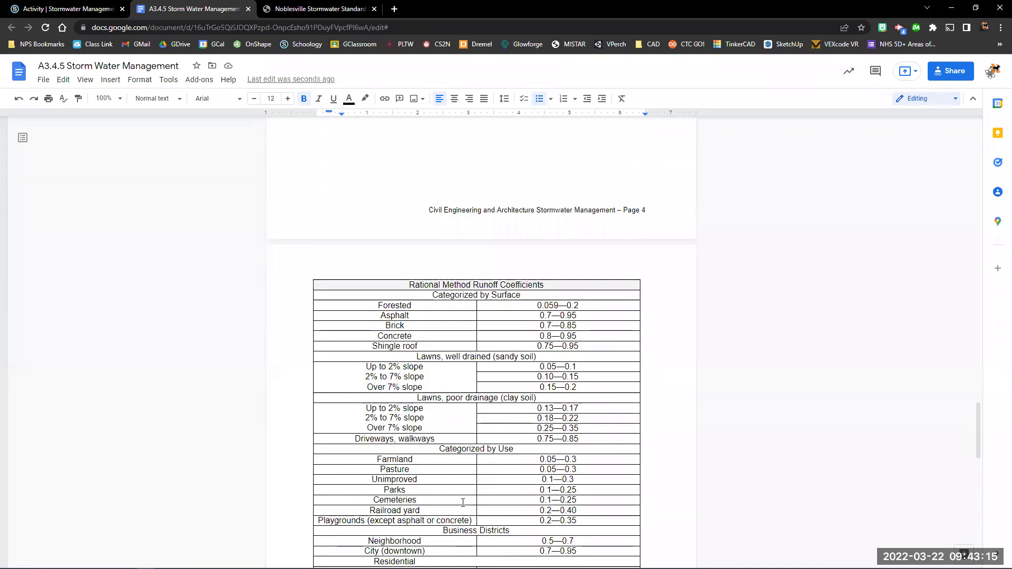
{"action": "scroll", "coordinate": [540, 416], "scroll_direction": "up", "scroll_amount": 15}
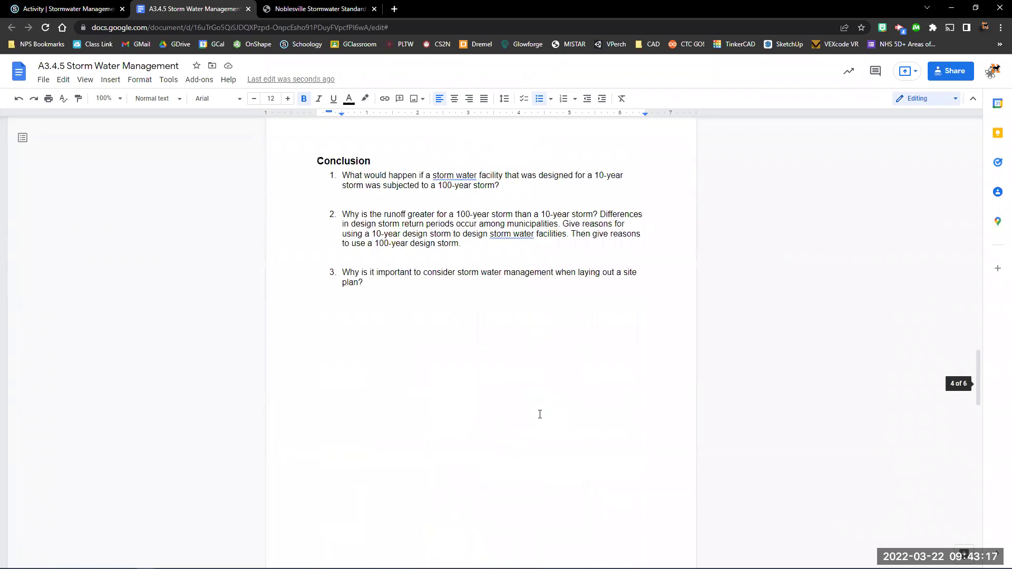
{"action": "scroll", "coordinate": [542, 418], "scroll_direction": "up", "scroll_amount": 10}
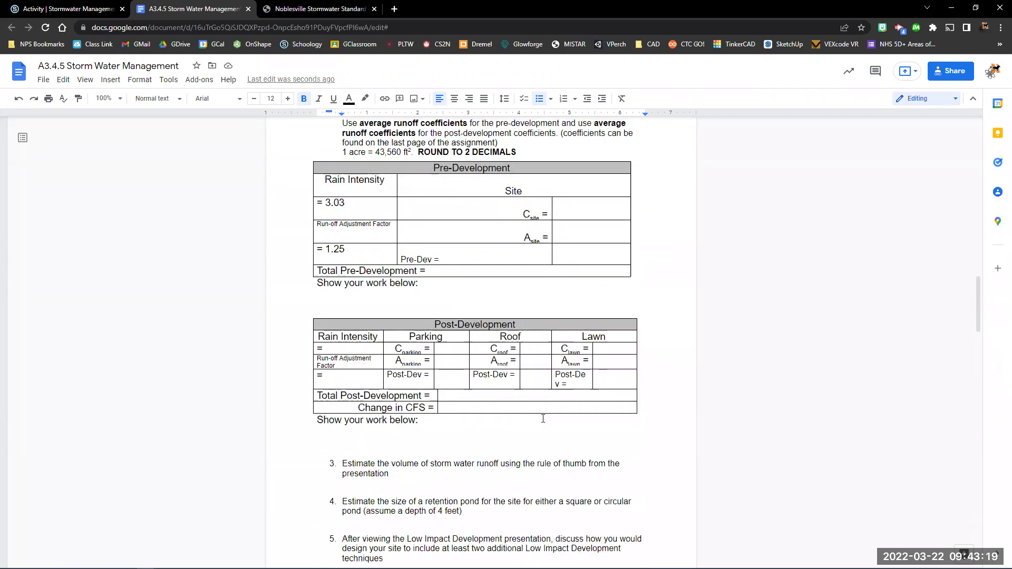
{"action": "scroll", "coordinate": [545, 421], "scroll_direction": "up", "scroll_amount": 2}
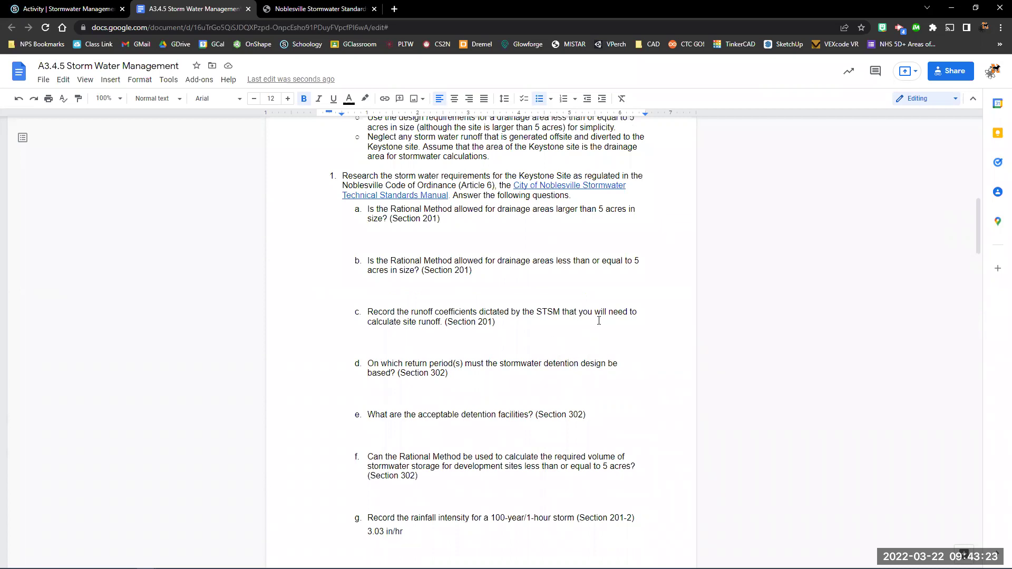
{"action": "scroll", "coordinate": [631, 324], "scroll_direction": "down", "scroll_amount": 3}
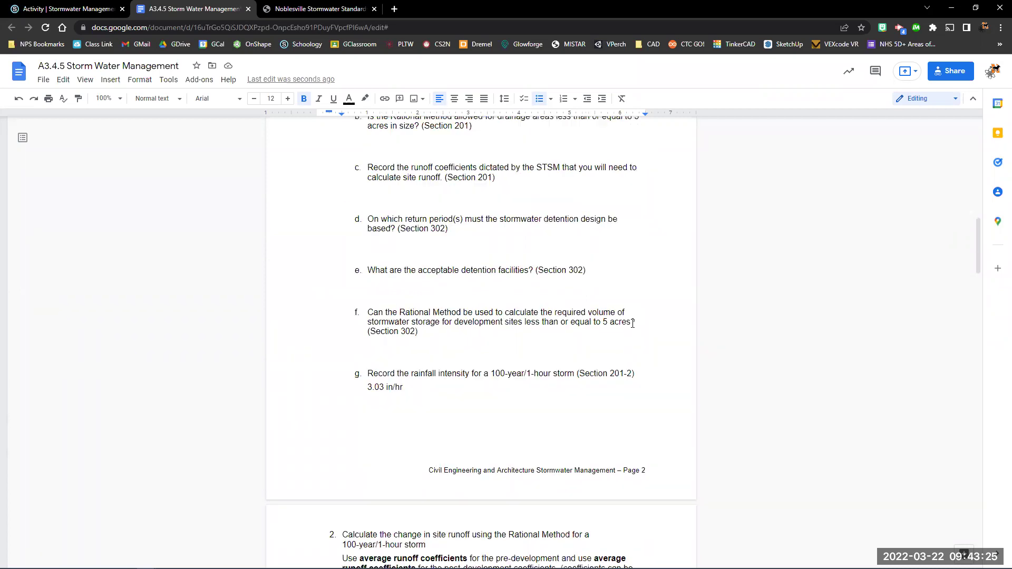
{"action": "scroll", "coordinate": [632, 324], "scroll_direction": "down", "scroll_amount": 5}
{"action": "scroll", "coordinate": [632, 323], "scroll_direction": "down", "scroll_amount": 5}
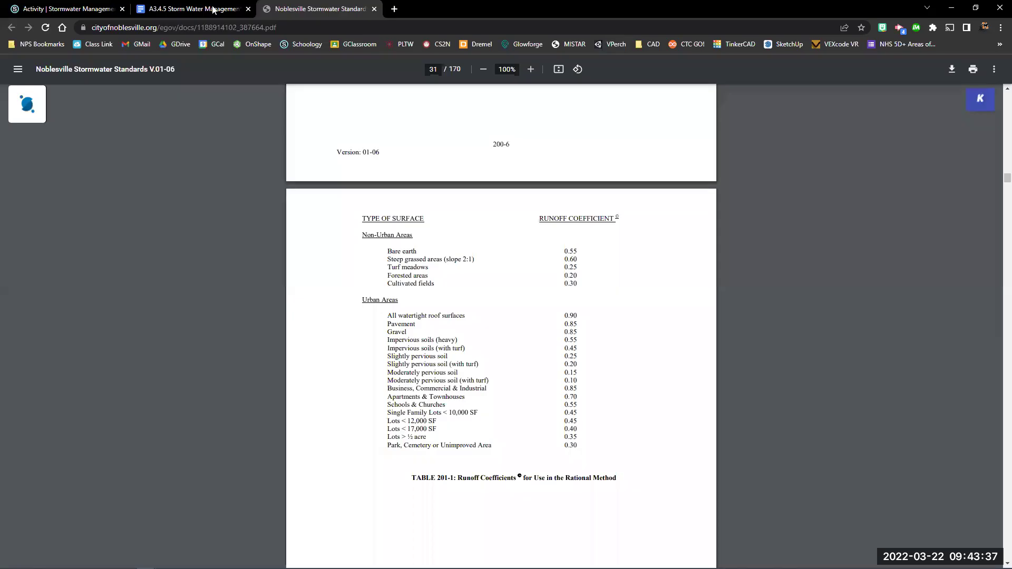
Find Table 201-1 in the manual and highlight the Turf meadows 0.25 coefficient row
{"action": "left_click", "coordinate": [213, 9]}
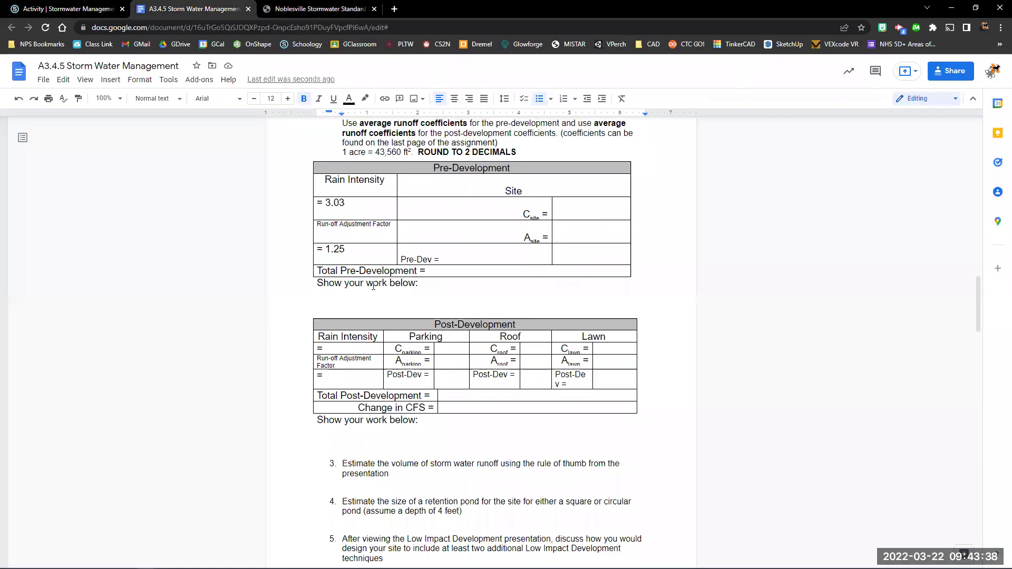
{"action": "left_click", "coordinate": [282, 10]}
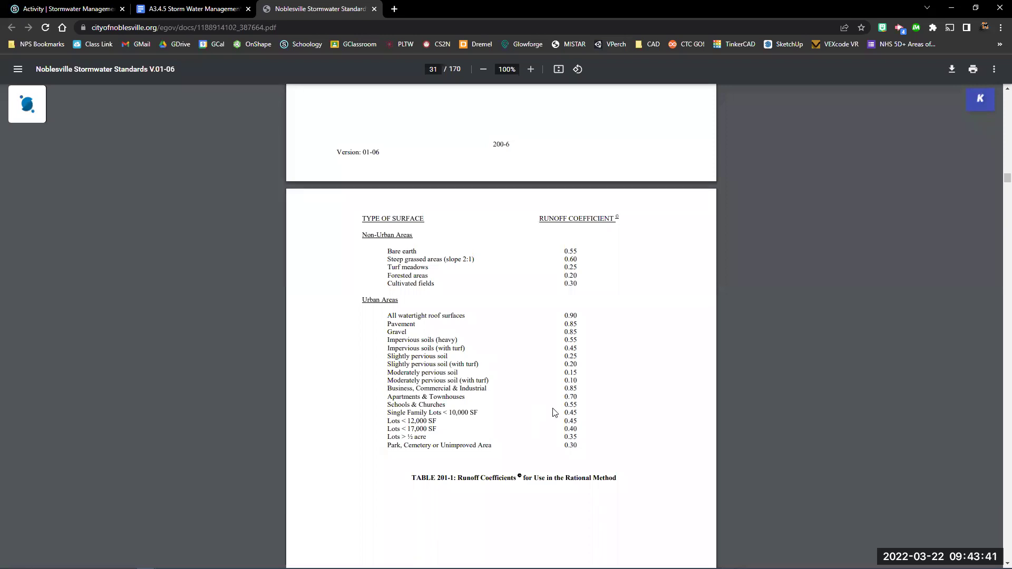
{"action": "scroll", "coordinate": [661, 423], "scroll_direction": "up", "scroll_amount": 1}
{"action": "scroll", "coordinate": [661, 423], "scroll_direction": "up", "scroll_amount": 5}
{"action": "scroll", "coordinate": [661, 428], "scroll_direction": "down", "scroll_amount": 8}
{"action": "scroll", "coordinate": [497, 376], "scroll_direction": "up", "scroll_amount": 1}
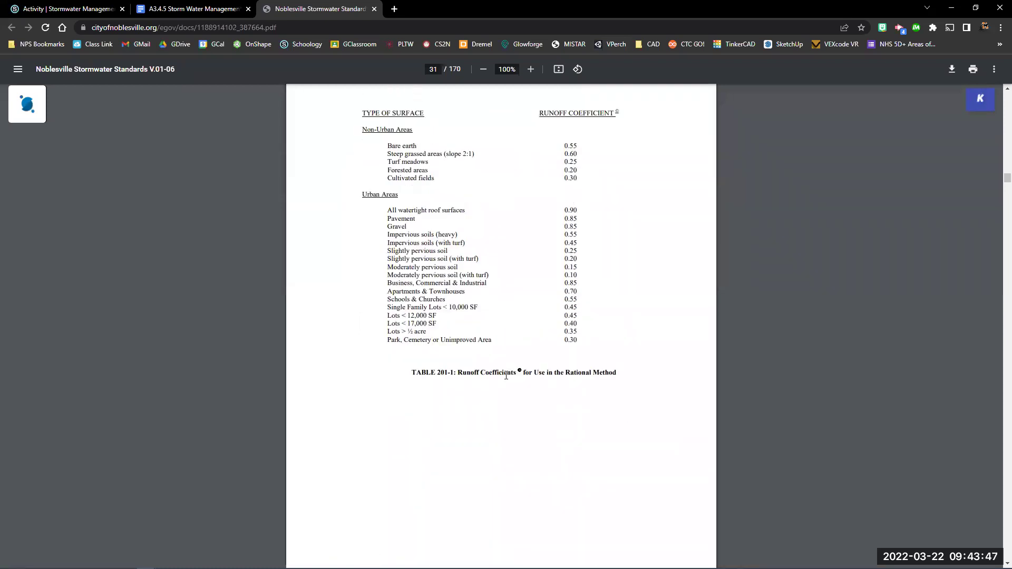
{"action": "scroll", "coordinate": [533, 316], "scroll_direction": "up", "scroll_amount": 1}
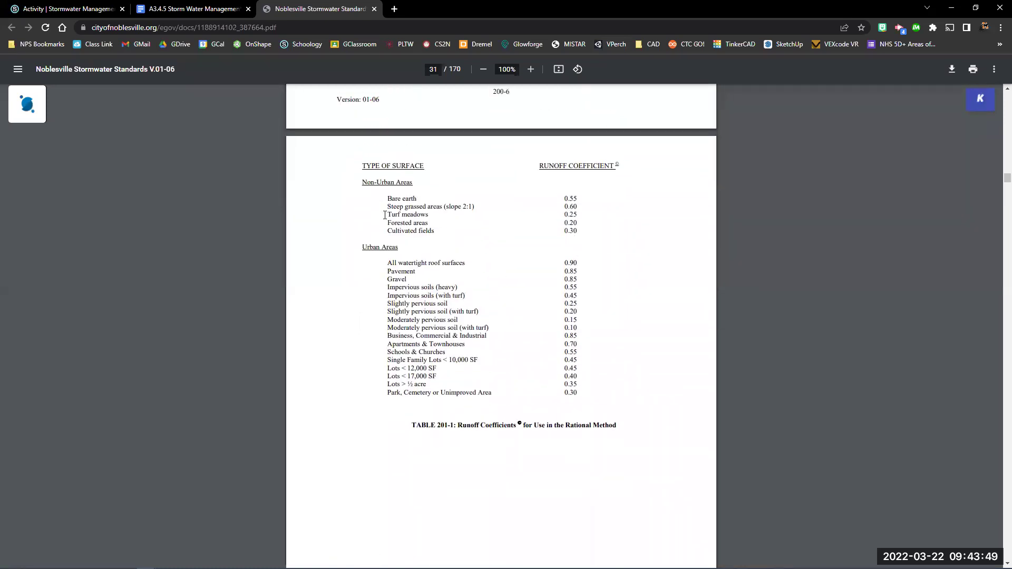
{"action": "left_click_drag", "start_coordinate": [389, 215], "coordinate": [578, 215]}
Enter a Csite of .25 and an Asite of 6.67 acres in the Pre-Development table
{"action": "left_click", "coordinate": [202, 15]}
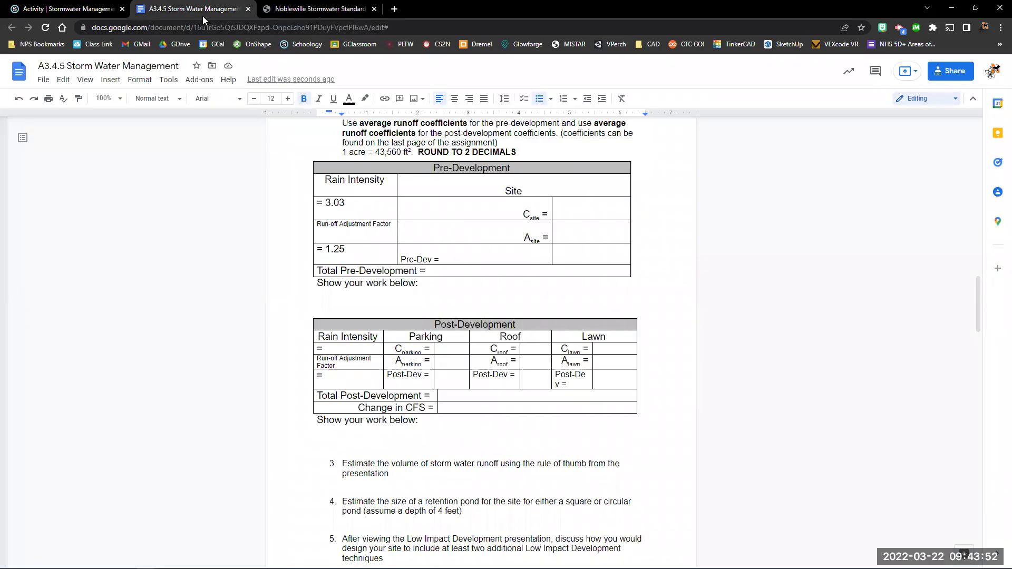
{"action": "left_click", "coordinate": [580, 203]}
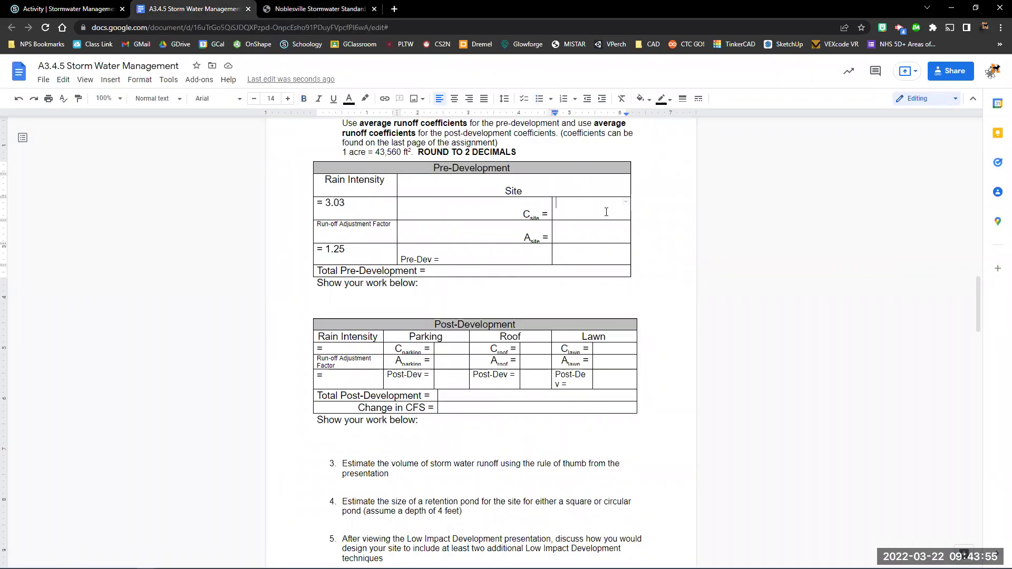
{"action": "type", "text": "."}
{"action": "type", "text": "25"}
{"action": "type", "text": "6."}
{"action": "type", "text": "67"}
{"action": "type", "text": " a"}
{"action": "type", "text": "cres"}
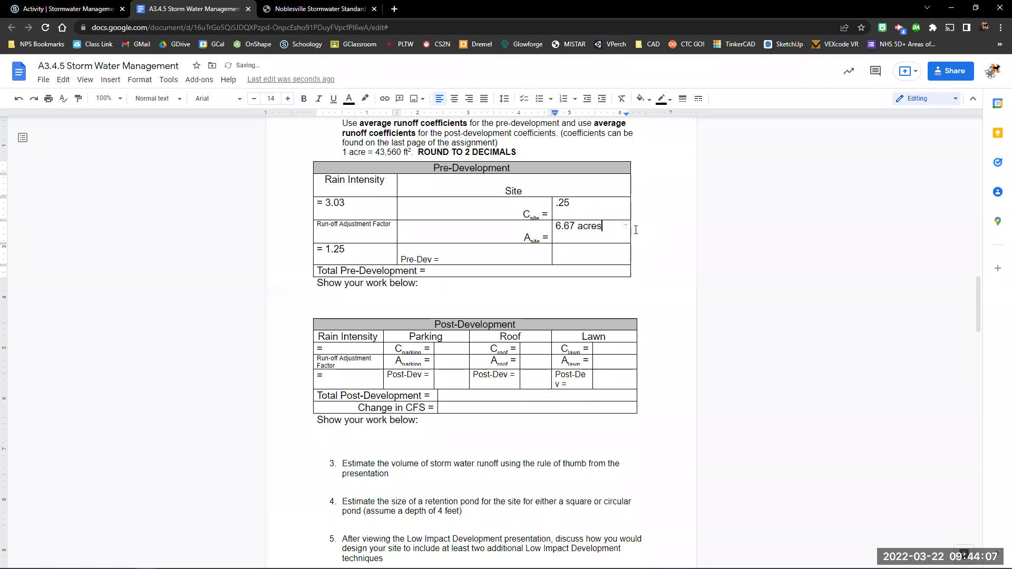
{"action": "left_click", "coordinate": [451, 256]}
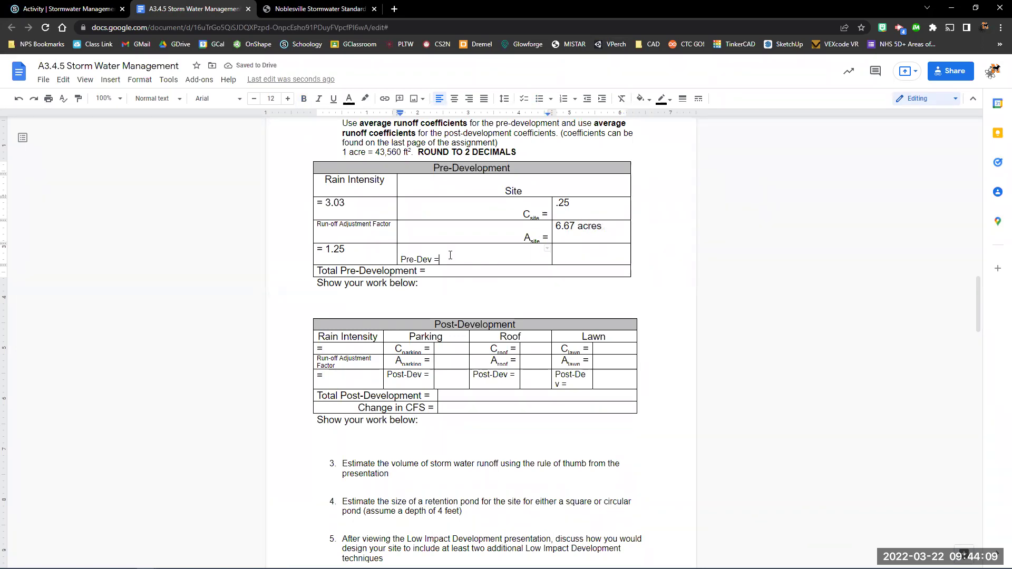
{"action": "left_click", "coordinate": [577, 254]}
{"action": "left_click", "coordinate": [443, 272]}
{"action": "scroll", "coordinate": [531, 291], "scroll_direction": "up", "scroll_amount": 14}
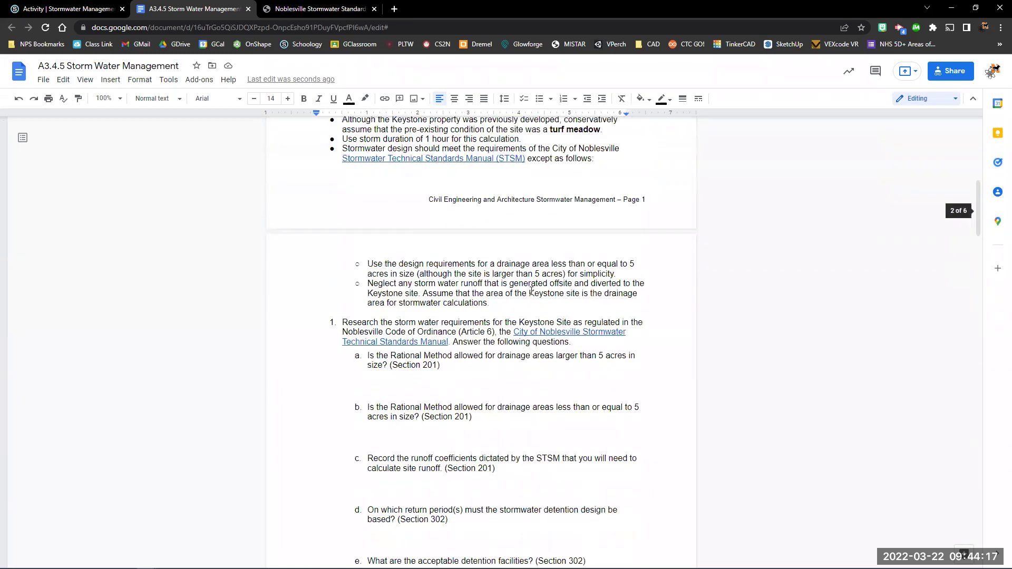
Copy Q=CfCiA from the Procedure and paste it under 'Show your work below:'
{"action": "scroll", "coordinate": [532, 291], "scroll_direction": "up", "scroll_amount": 5}
{"action": "left_click_drag", "start_coordinate": [504, 248], "coordinate": [458, 248]}
{"action": "key", "text": "ctrl+c"}
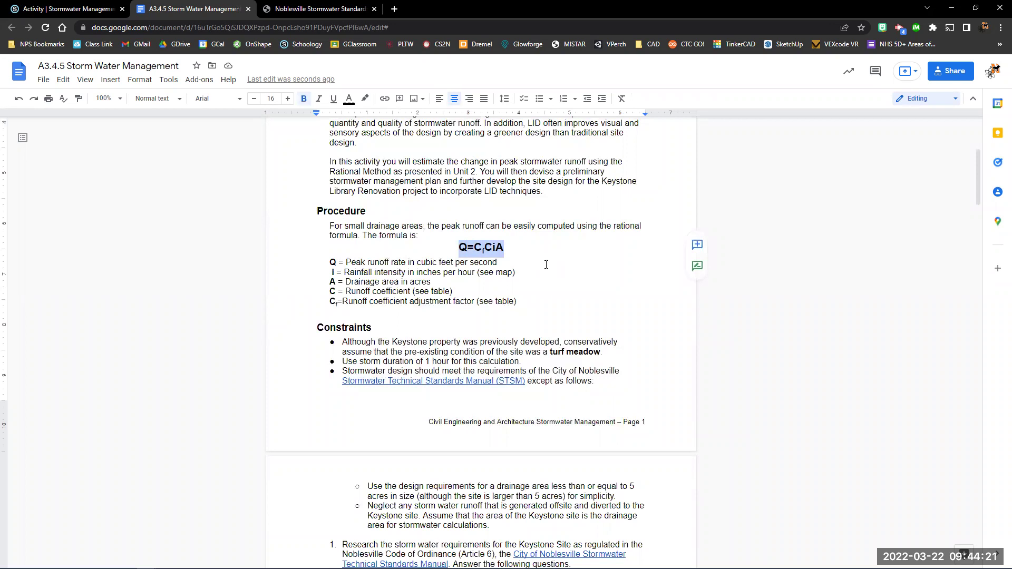
{"action": "scroll", "coordinate": [606, 295], "scroll_direction": "down", "scroll_amount": 16}
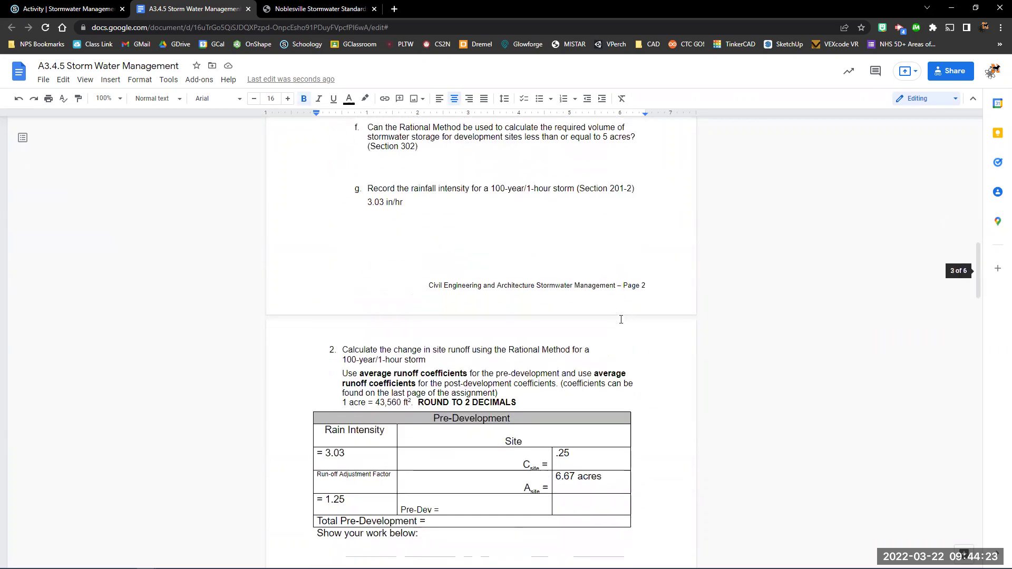
{"action": "left_click", "coordinate": [409, 402]}
{"action": "key", "text": "ctrl+v"}
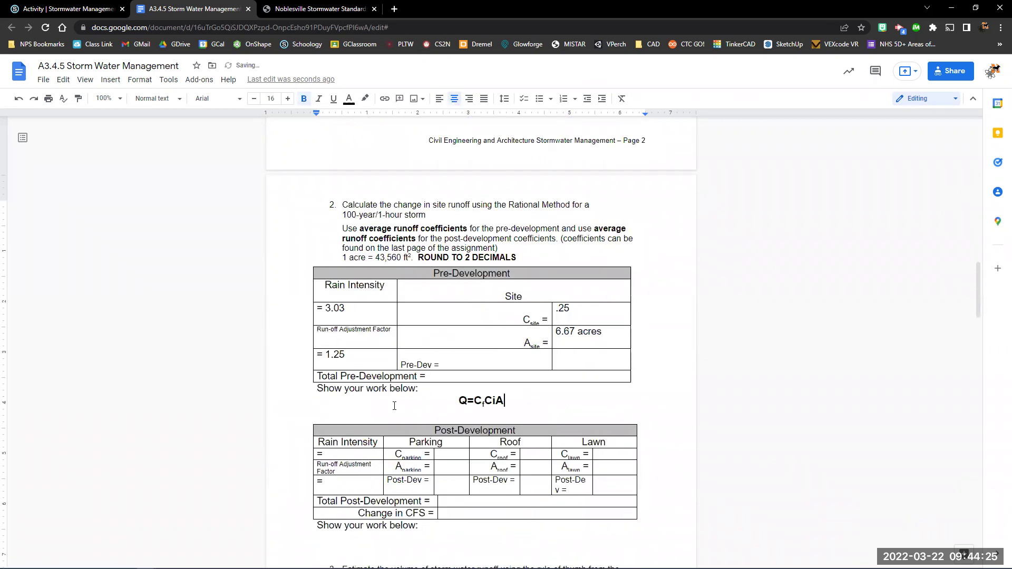
Extend the line to = 1.25(.25)(3.03)(6.67) = 6.32 cubic ft/second
{"action": "type", "text": "= 1.25("}
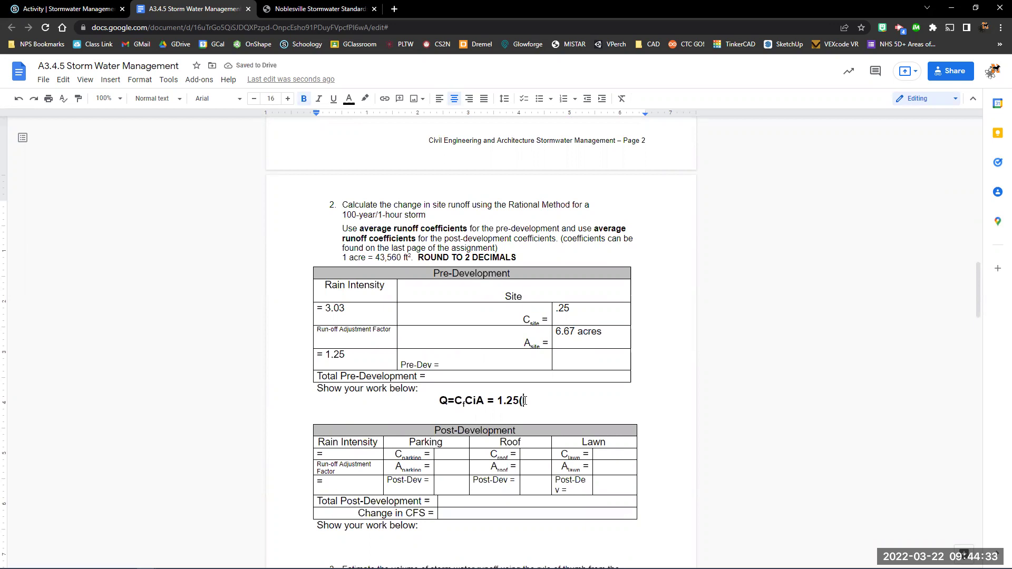
{"action": "type", "text": ".25)("}
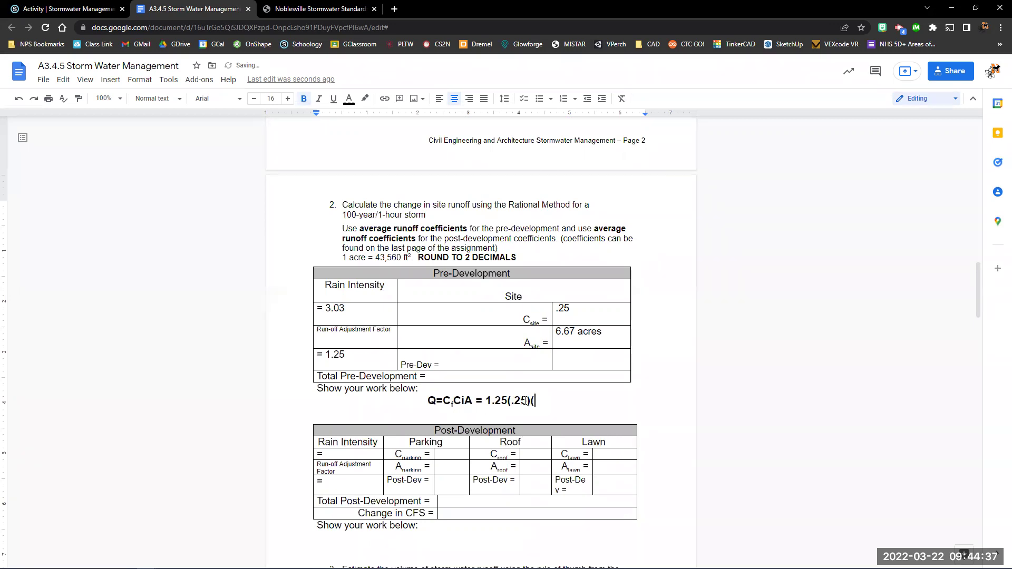
{"action": "type", "text": "3.03)"}
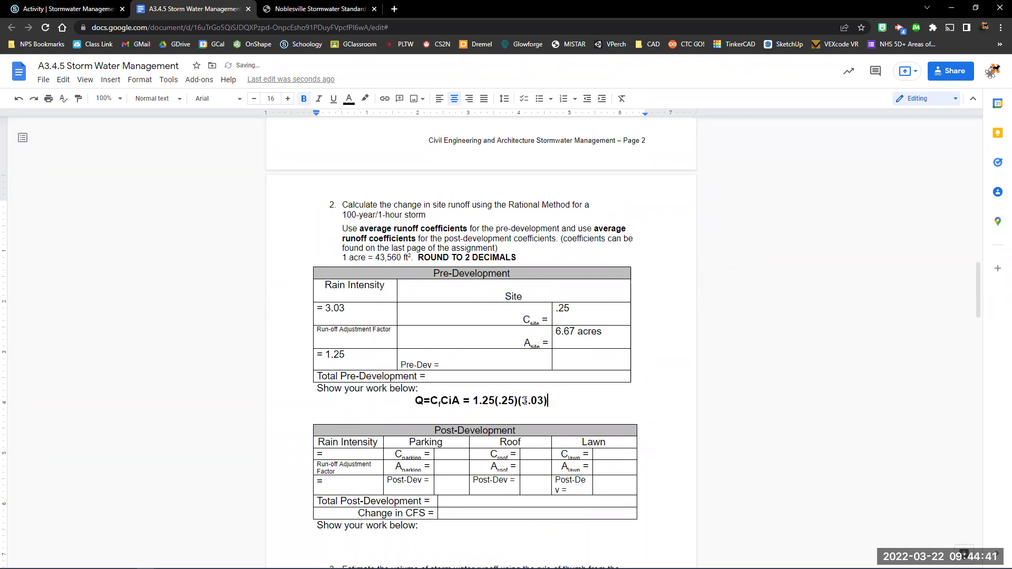
{"action": "type", "text": "("}
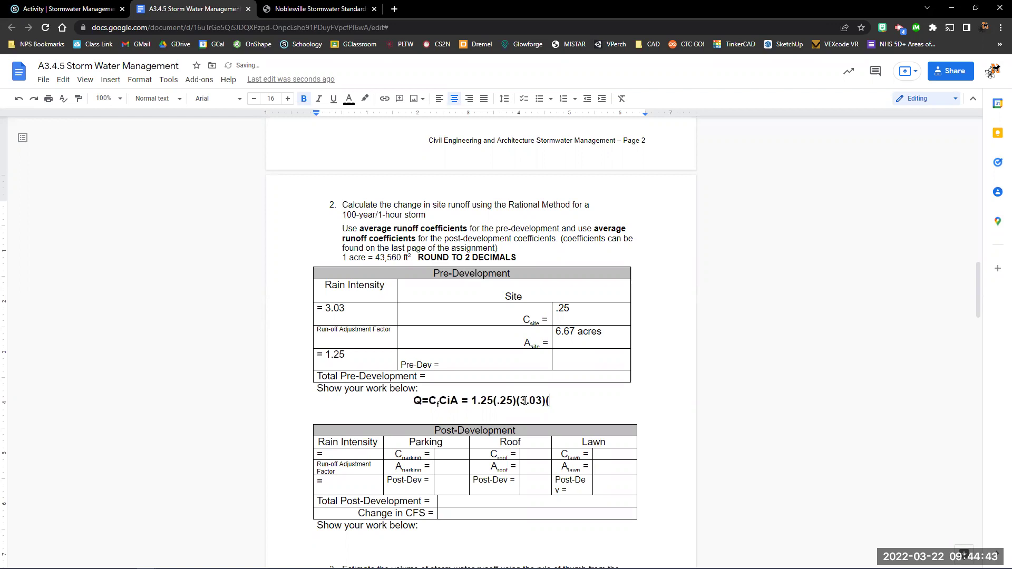
{"action": "type", "text": "6.67"}
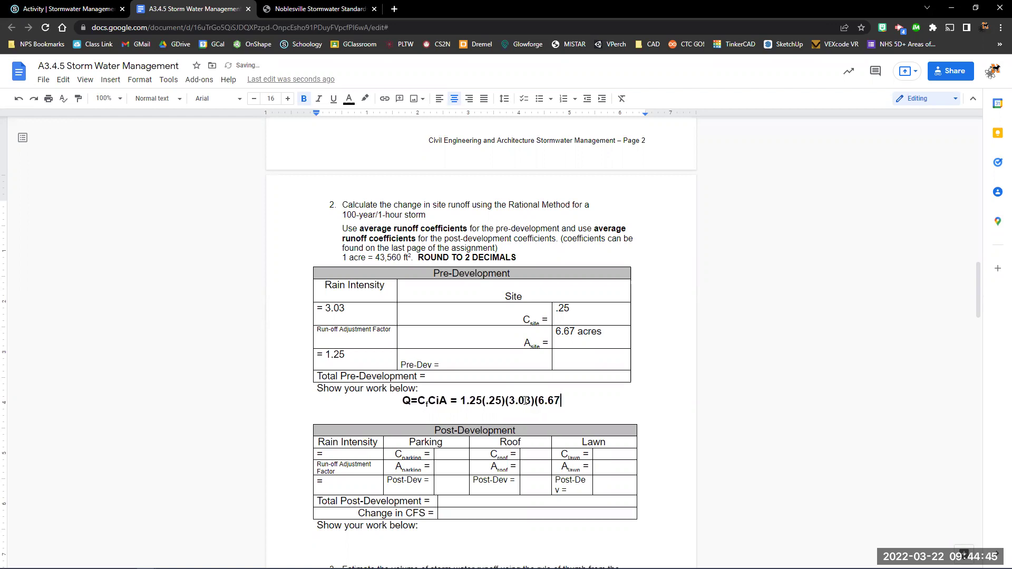
{"action": "type", "text": ") ="}
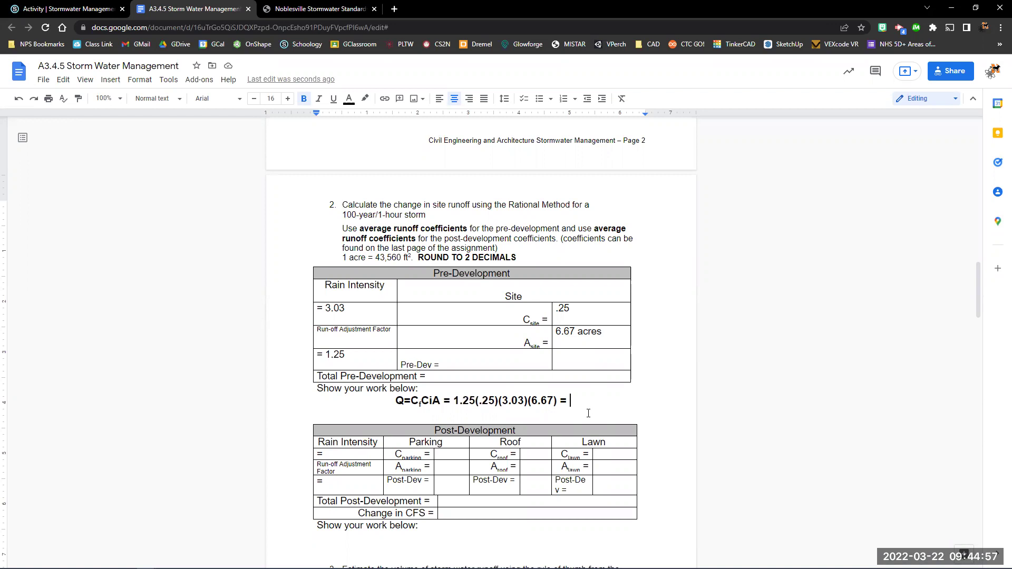
{"action": "type", "text": "6."}
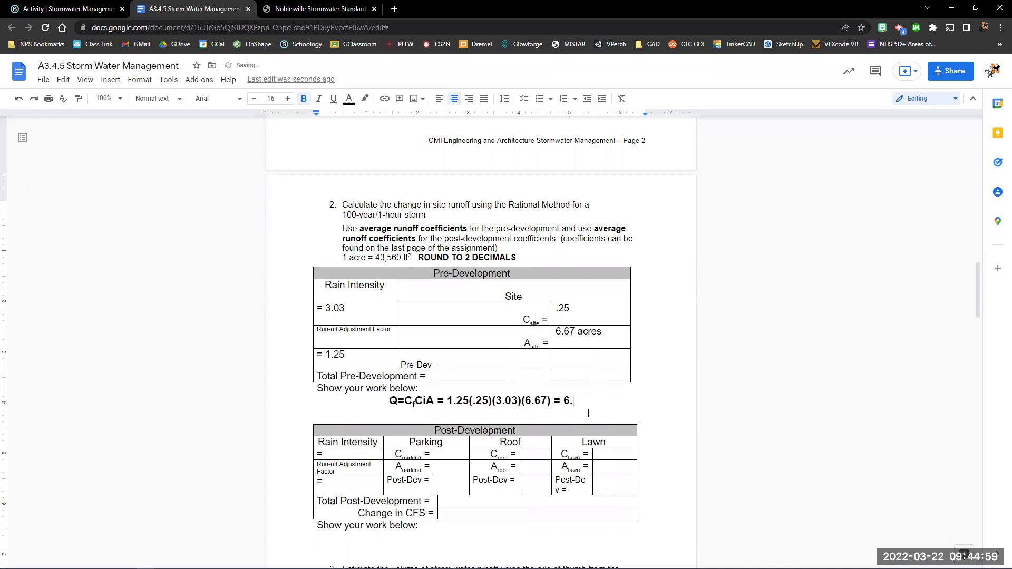
{"action": "type", "text": "3"}
{"action": "mouse_move", "coordinate": [243, 561]}
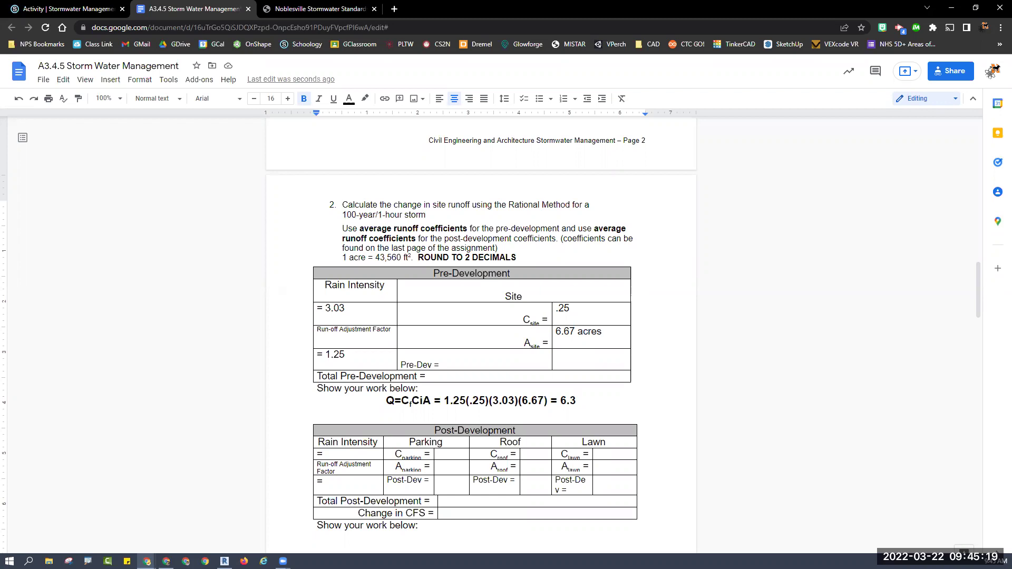
{"action": "type", "text": "2"}
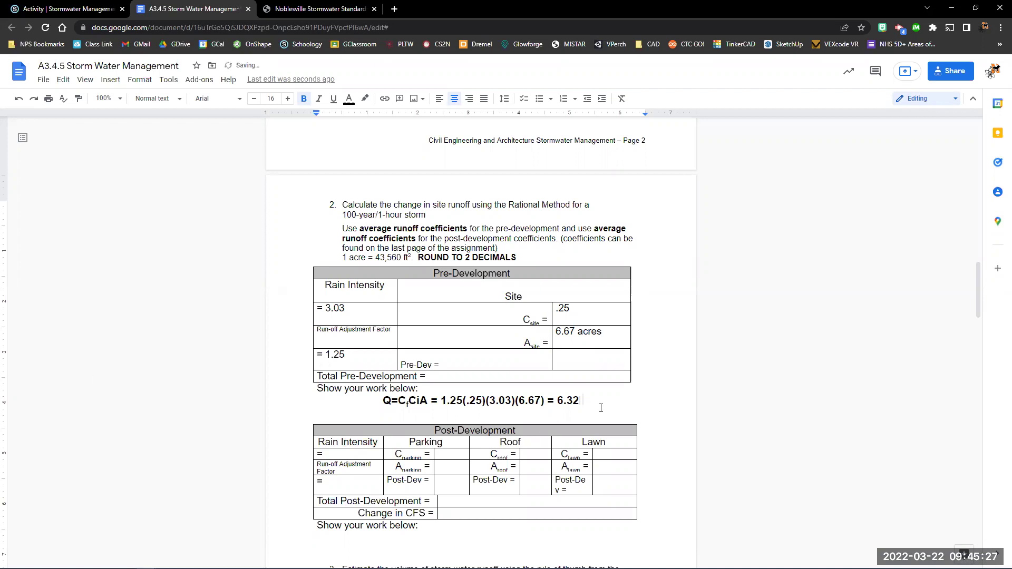
{"action": "type", "text": "cubic "}
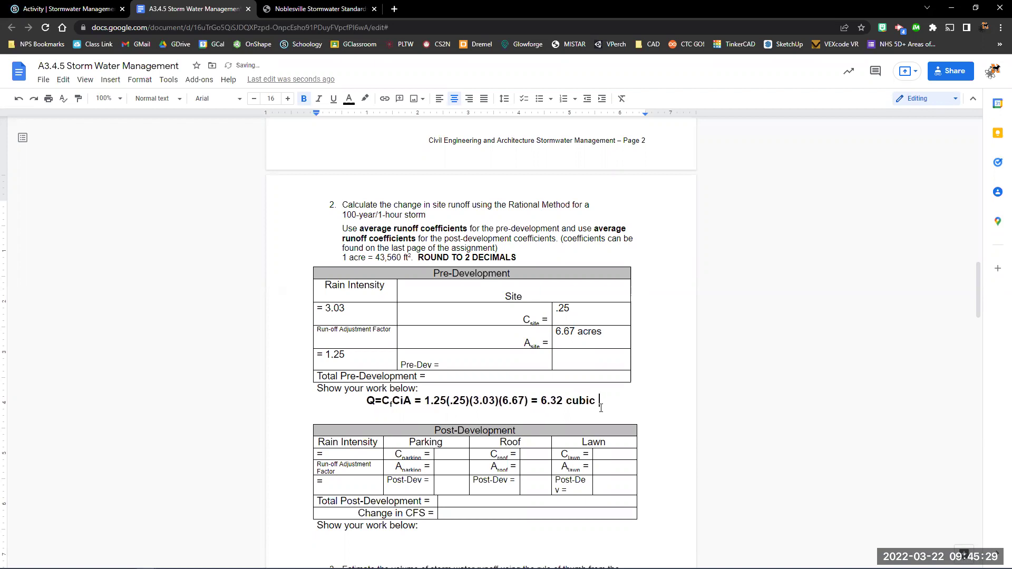
{"action": "type", "text": "ft/second"}
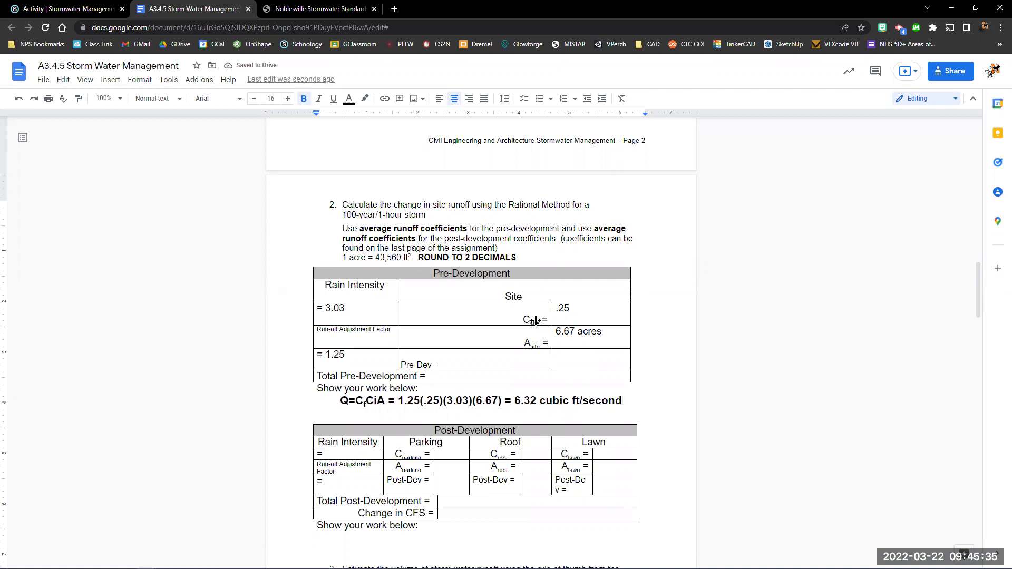
Record 6.32 ft^3/s as the Total Pre-Development and Pre-Dev cell values
{"action": "scroll", "coordinate": [570, 410], "scroll_direction": "down", "scroll_amount": 1}
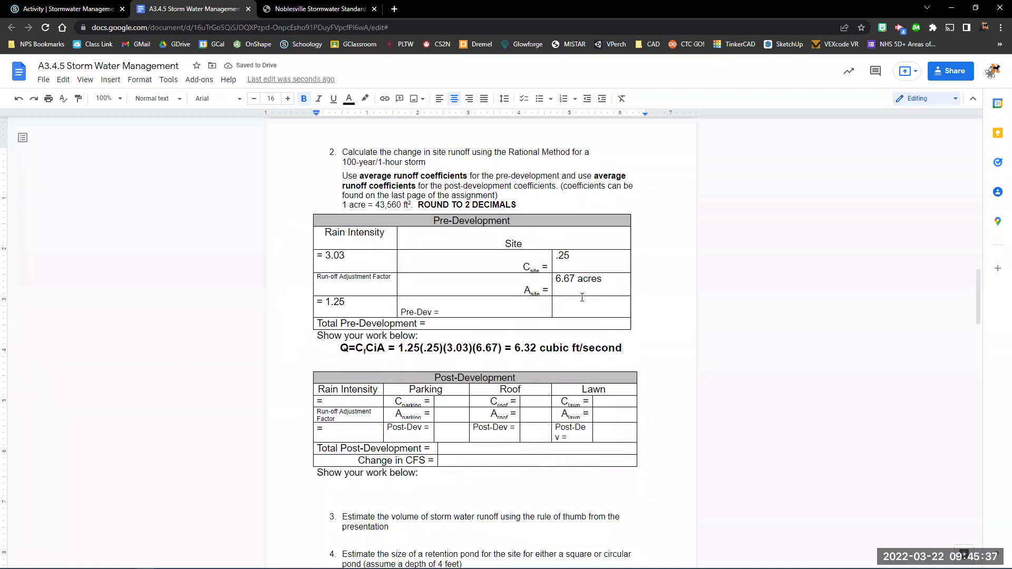
{"action": "scroll", "coordinate": [557, 271], "scroll_direction": "down", "scroll_amount": 1}
{"action": "left_click", "coordinate": [454, 271]}
{"action": "type", "text": "6.32 ft^2"}
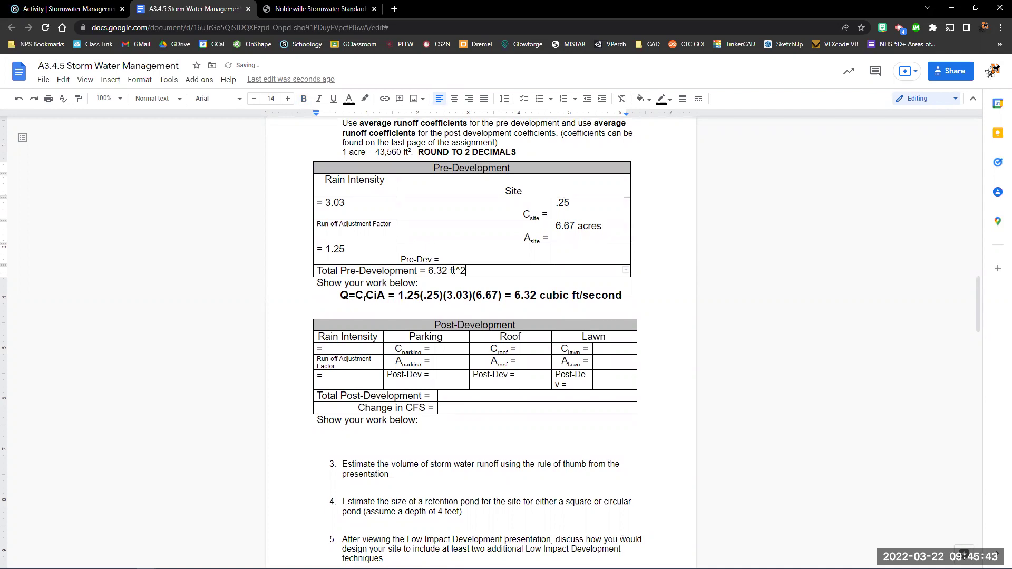
{"action": "type", "text": "/c"}
{"action": "left_click", "coordinate": [582, 255]}
{"action": "type", "text": "6.32 ft"}
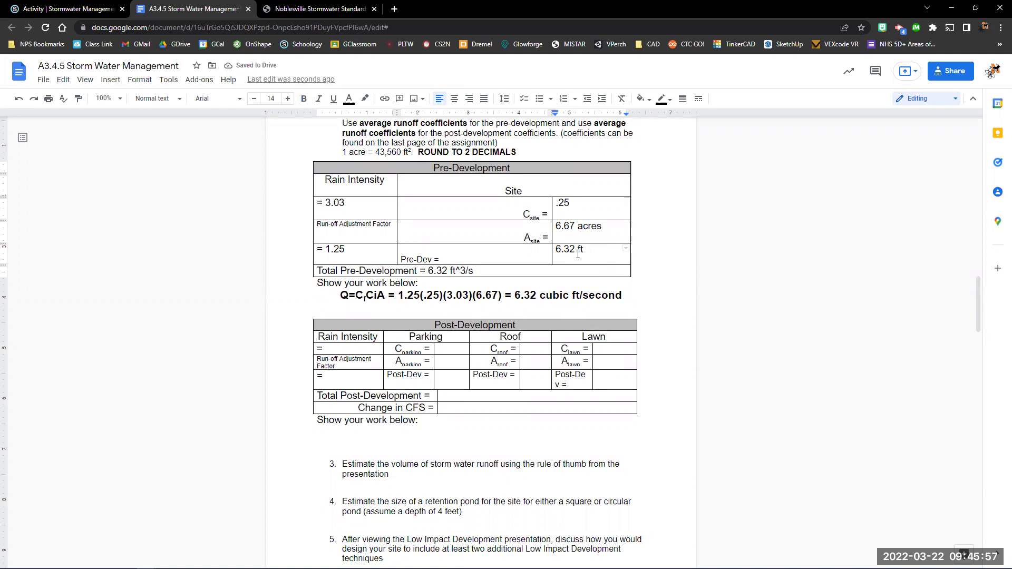
{"action": "type", "text": "^3/s"}
Enter rain intensity 3.03 and runoff adjustment factor 1.25 in the Post-Development table
{"action": "scroll", "coordinate": [543, 322], "scroll_direction": "down", "scroll_amount": 1}
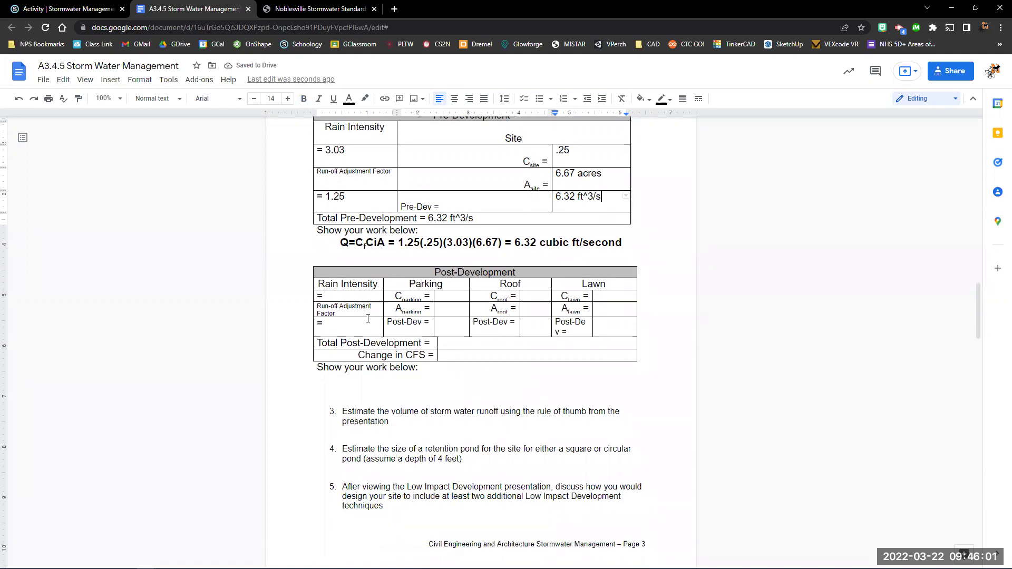
{"action": "left_click", "coordinate": [343, 295]}
{"action": "type", "text": "3.03"}
{"action": "left_click", "coordinate": [342, 323]}
{"action": "type", "text": "1.25"}
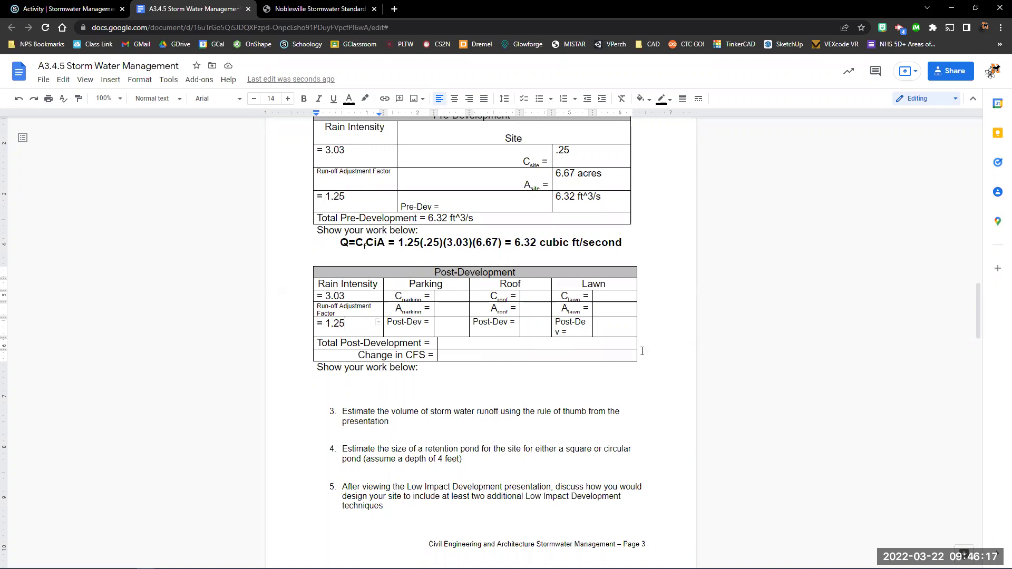
Select the asphalt runoff coefficient range 0.7–0.95 in the coefficient table
{"action": "left_click", "coordinate": [534, 297]}
{"action": "left_click", "coordinate": [450, 300]}
{"action": "scroll", "coordinate": [701, 358], "scroll_direction": "down", "scroll_amount": 18}
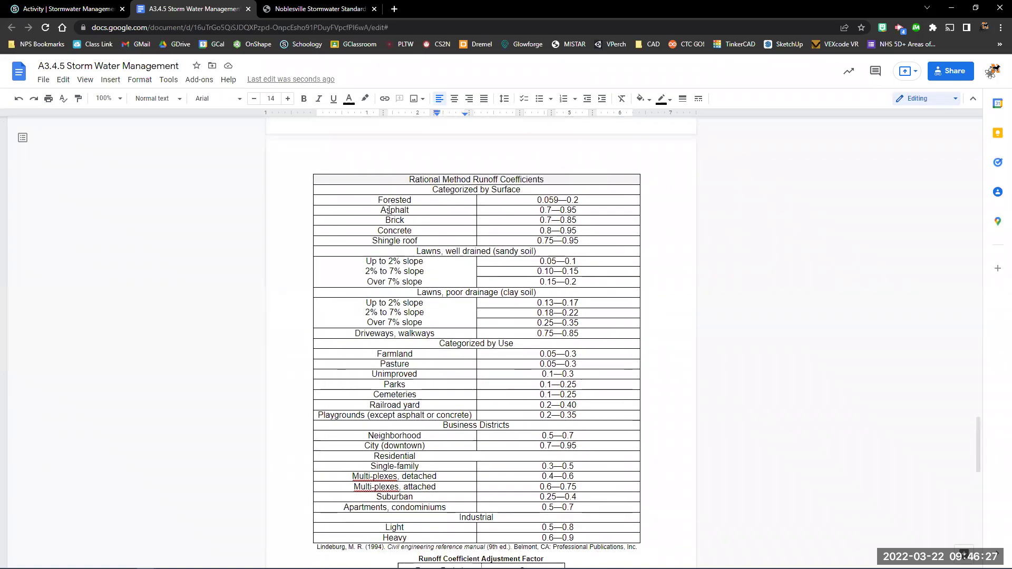
{"action": "triple_click", "coordinate": [562, 211]}
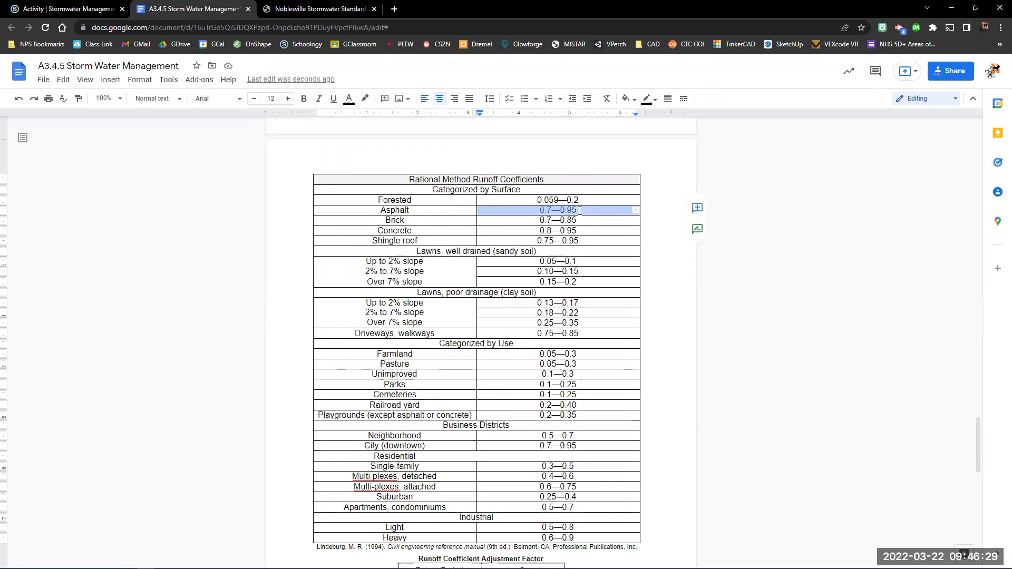
Launch Windows Calculator from search and place it beside the coefficient table
{"action": "left_click", "coordinate": [28, 561]}
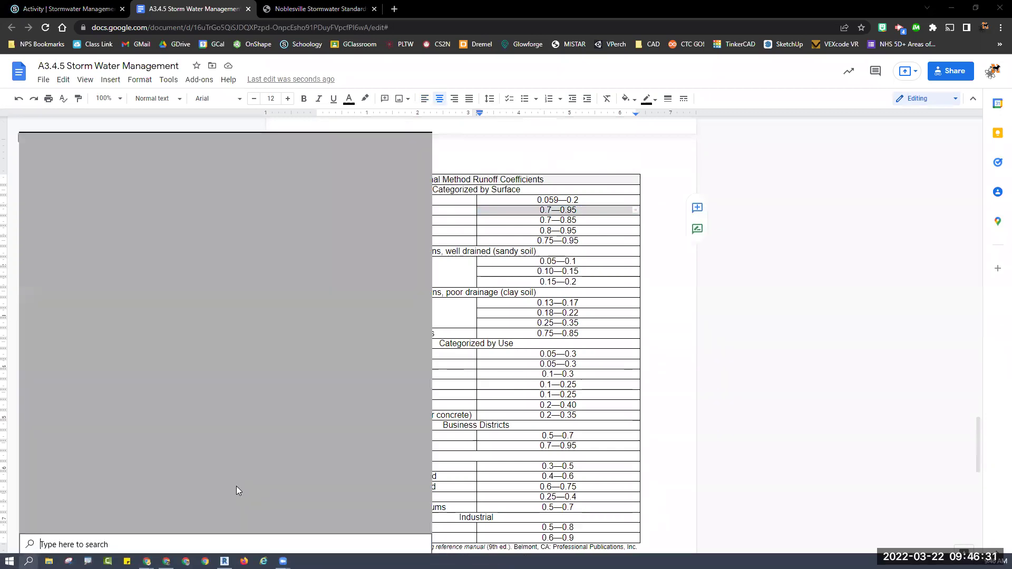
{"action": "type", "text": "calculator"}
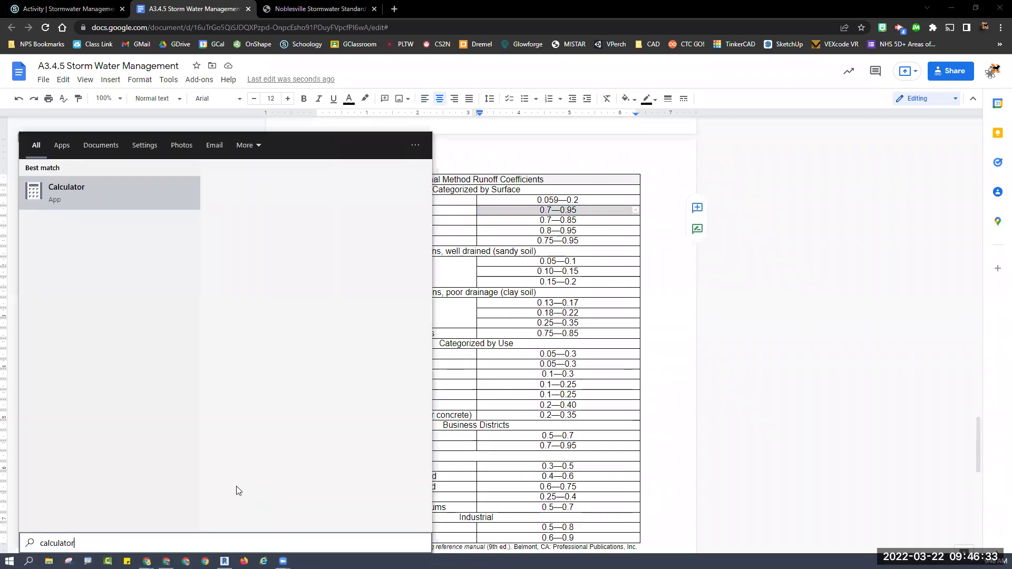
{"action": "key", "text": "Return"}
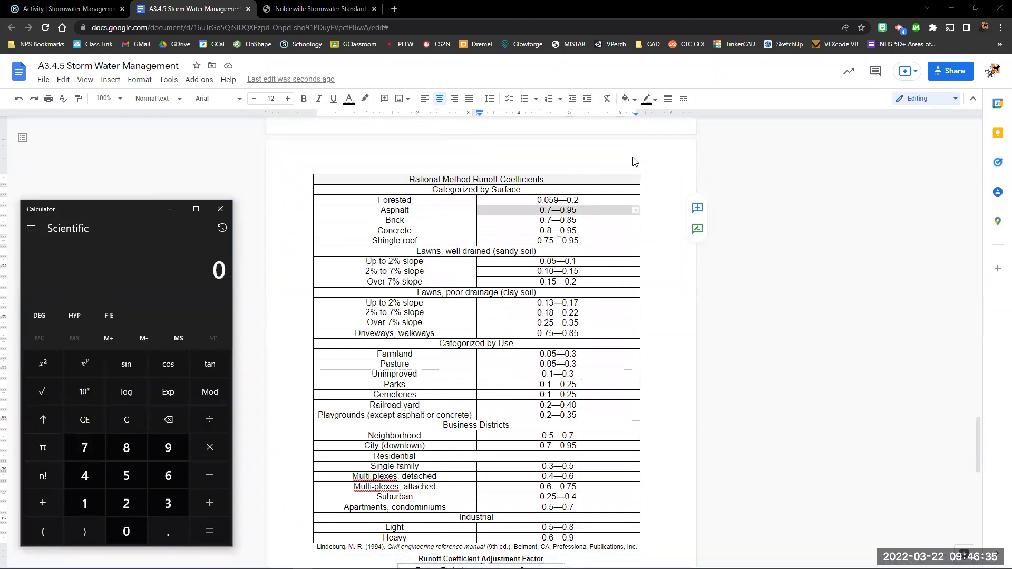
{"action": "left_click_drag", "start_coordinate": [114, 210], "coordinate": [156, 195]}
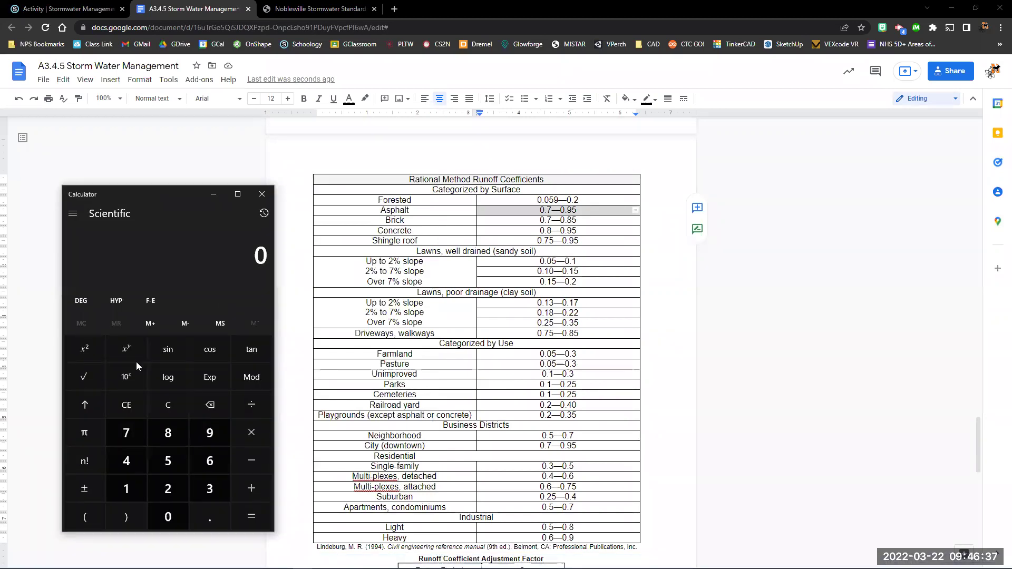
Calculate (0.7 + 0.95) ÷ 2 in Calculator, which gives a wrong result
{"action": "left_click", "coordinate": [196, 516]}
{"action": "left_click", "coordinate": [127, 433]}
{"action": "left_click", "coordinate": [251, 489]}
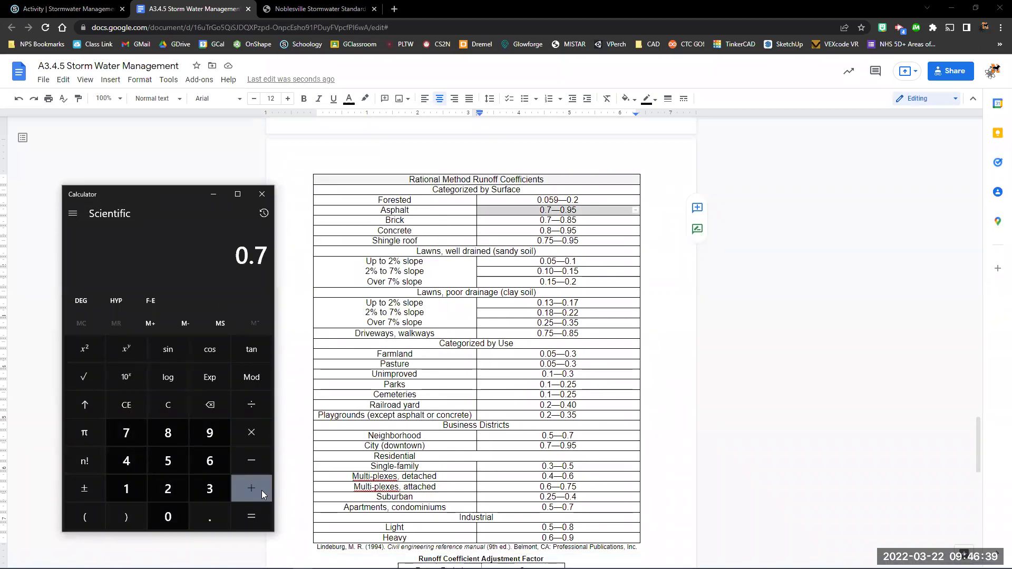
{"action": "left_click", "coordinate": [210, 517]}
{"action": "left_click", "coordinate": [210, 433]}
{"action": "left_click", "coordinate": [168, 461]}
{"action": "left_click", "coordinate": [252, 404]}
{"action": "left_click", "coordinate": [176, 488]}
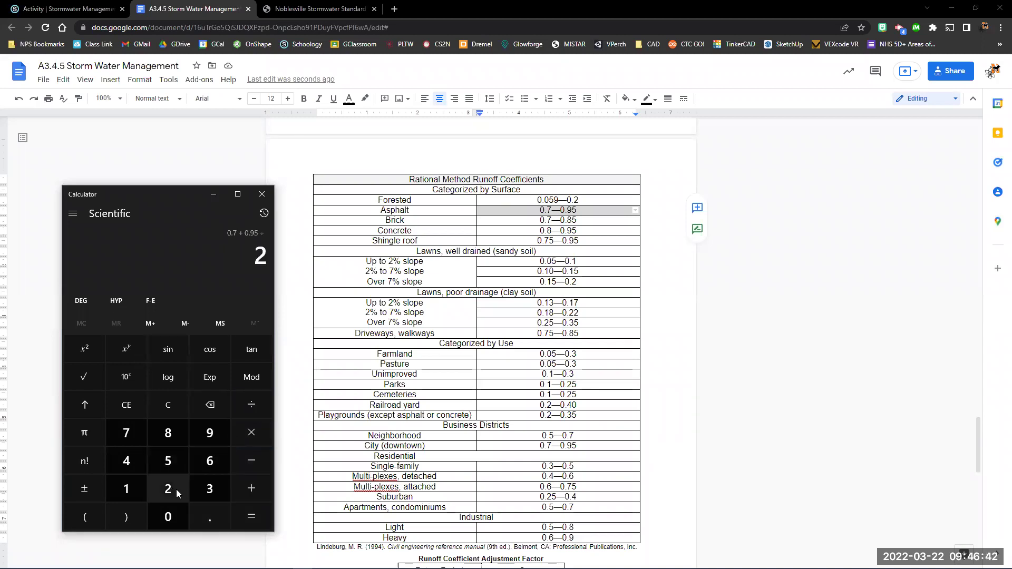
{"action": "left_click", "coordinate": [252, 525]}
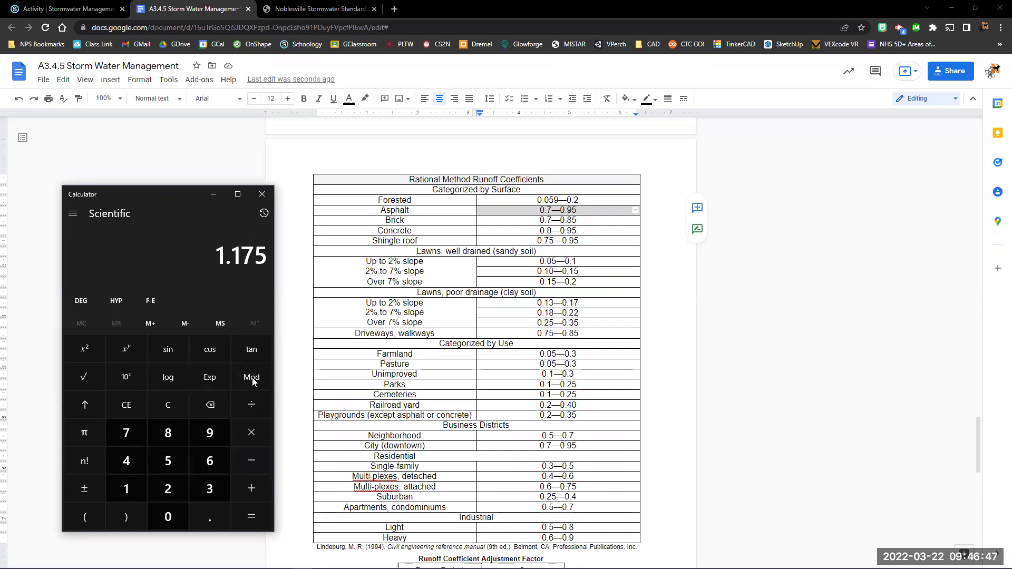
Clear and recompute .7 + 0.95 = 1.65, then ÷ 2 to get 0.825
{"action": "left_click", "coordinate": [169, 405]}
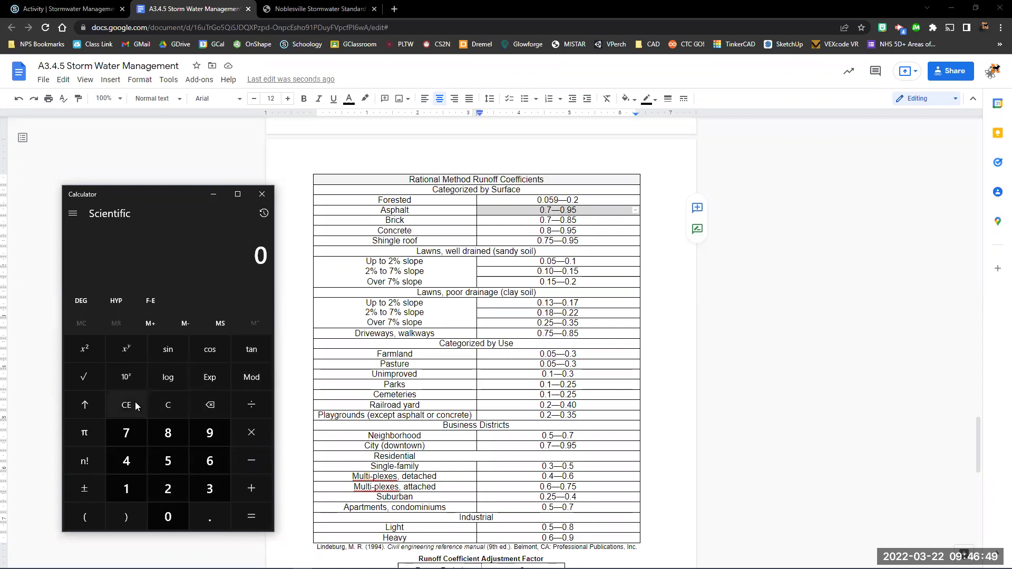
{"action": "type", "text": ".7"}
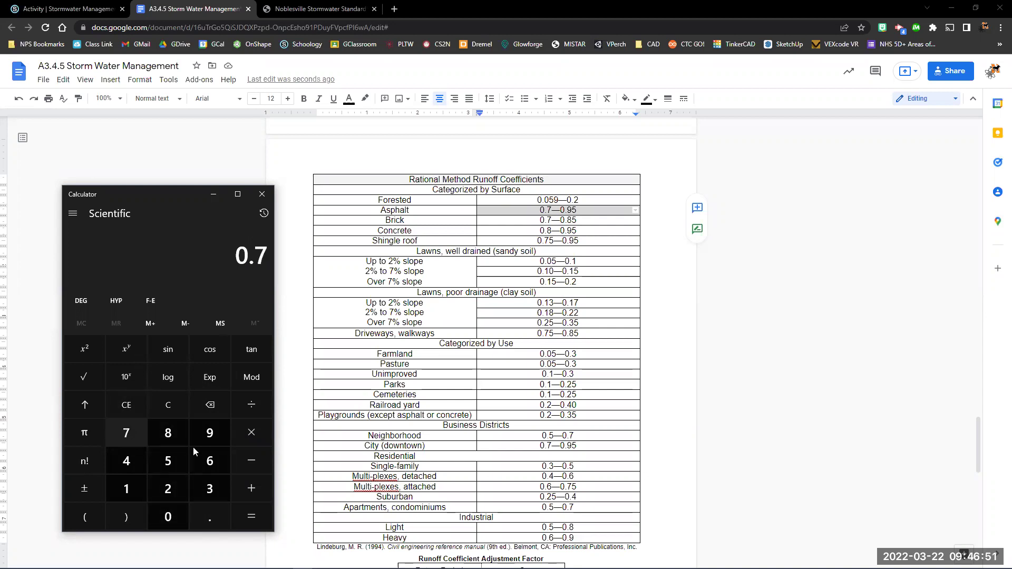
{"action": "left_click", "coordinate": [257, 481]}
{"action": "left_click", "coordinate": [209, 517]}
{"action": "left_click", "coordinate": [209, 433]}
{"action": "left_click", "coordinate": [167, 460]}
{"action": "left_click", "coordinate": [245, 514]}
{"action": "left_click", "coordinate": [252, 405]}
{"action": "left_click", "coordinate": [167, 489]}
{"action": "left_click", "coordinate": [249, 523]}
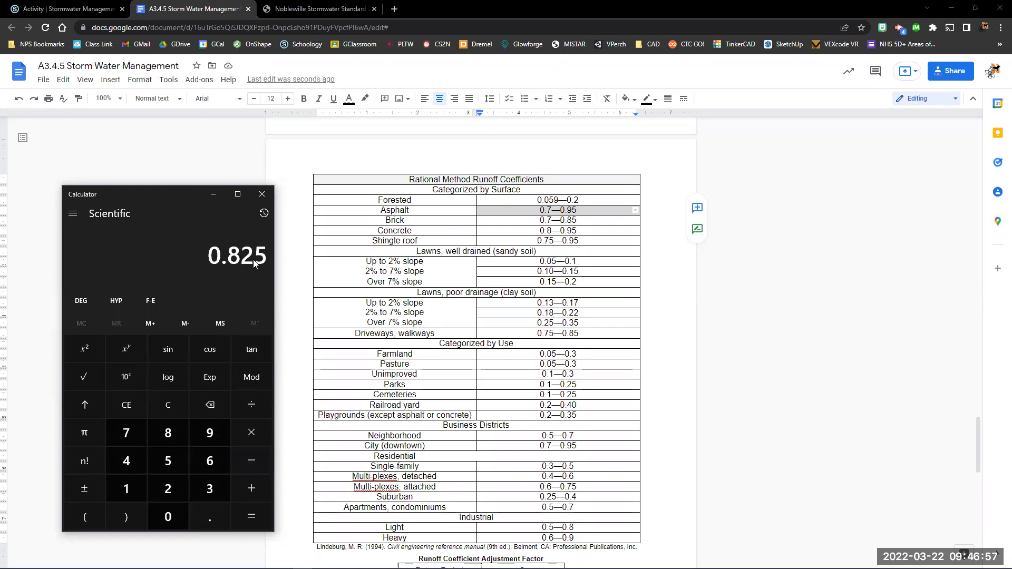
{"action": "scroll", "coordinate": [446, 316], "scroll_direction": "up", "scroll_amount": 10}
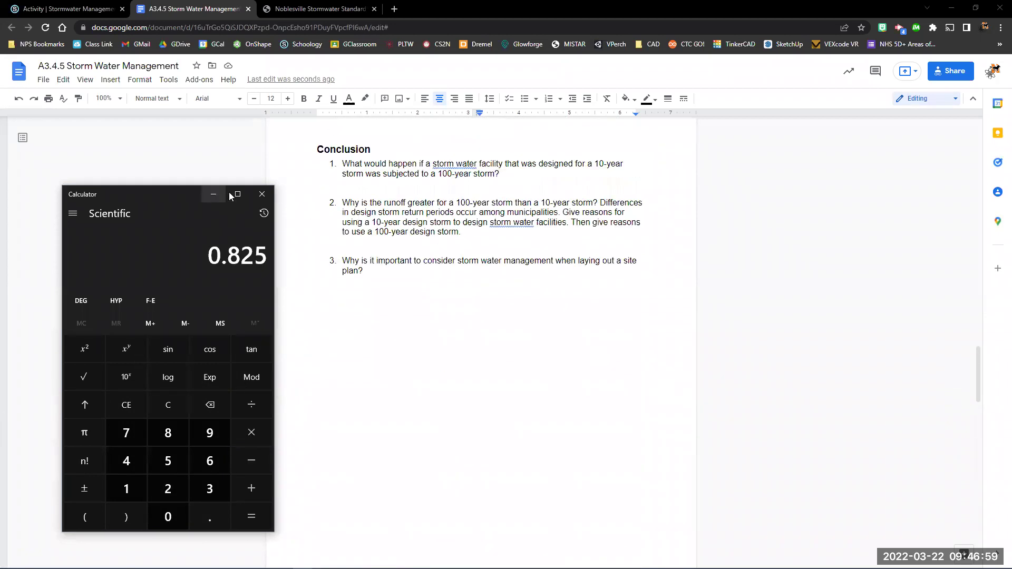
Enter .825 as the parking runoff coefficient in the Post-Development table
{"action": "left_click", "coordinate": [213, 194]}
{"action": "scroll", "coordinate": [576, 361], "scroll_direction": "down", "scroll_amount": 10}
{"action": "left_click", "coordinate": [463, 351]}
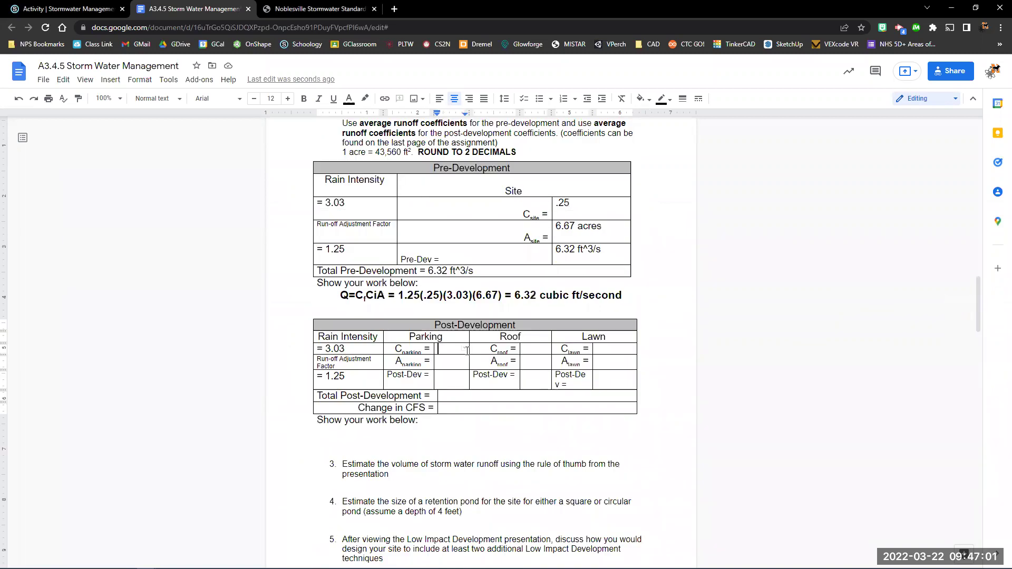
{"action": "type", "text": ".825"}
Look up the 43,560 square feet per acre figure and revisit the parking area and Post-Dev cells
{"action": "left_click", "coordinate": [452, 363]}
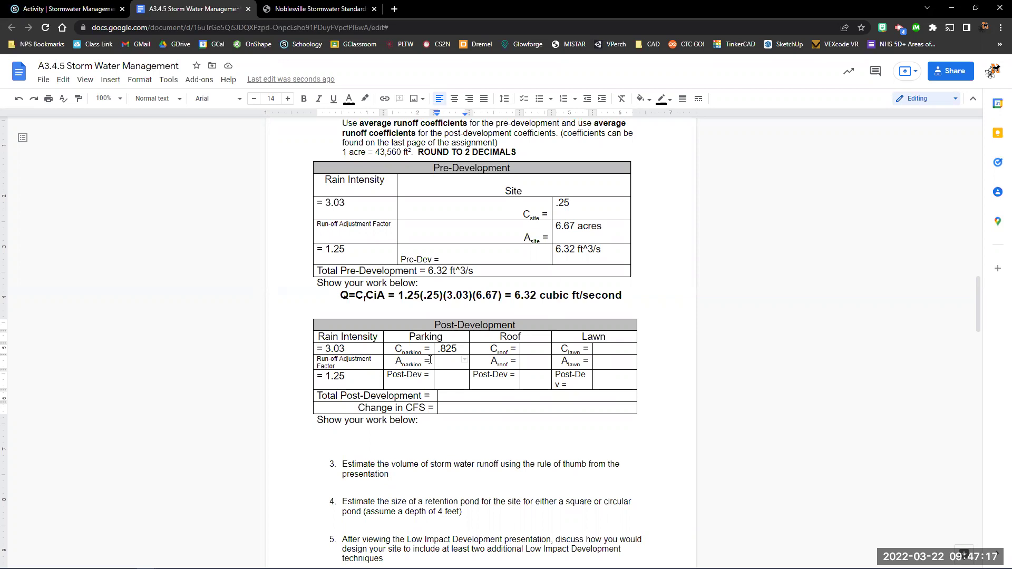
{"action": "scroll", "coordinate": [390, 260], "scroll_direction": "up", "scroll_amount": 2}
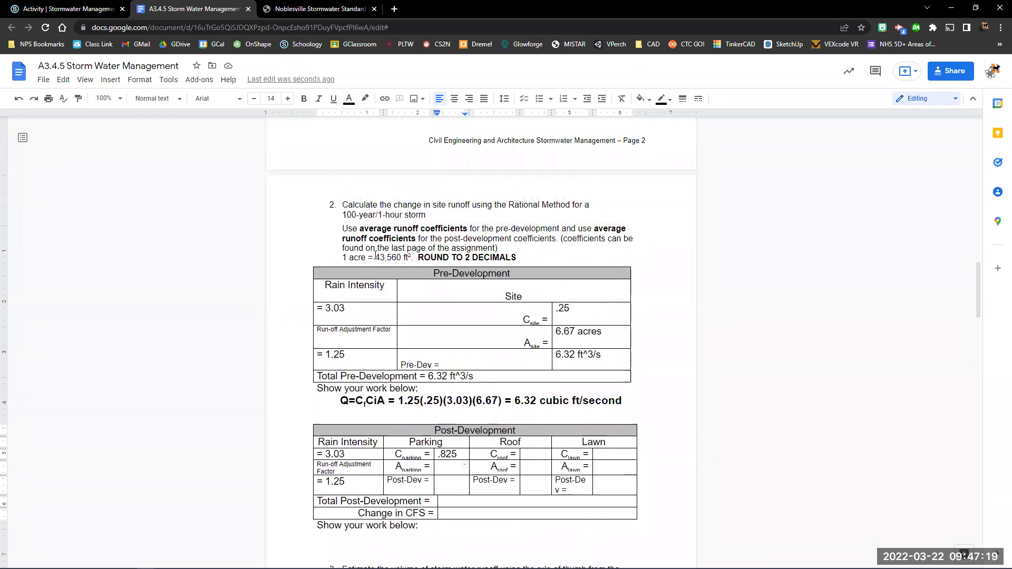
{"action": "left_click_drag", "start_coordinate": [375, 258], "coordinate": [401, 260]}
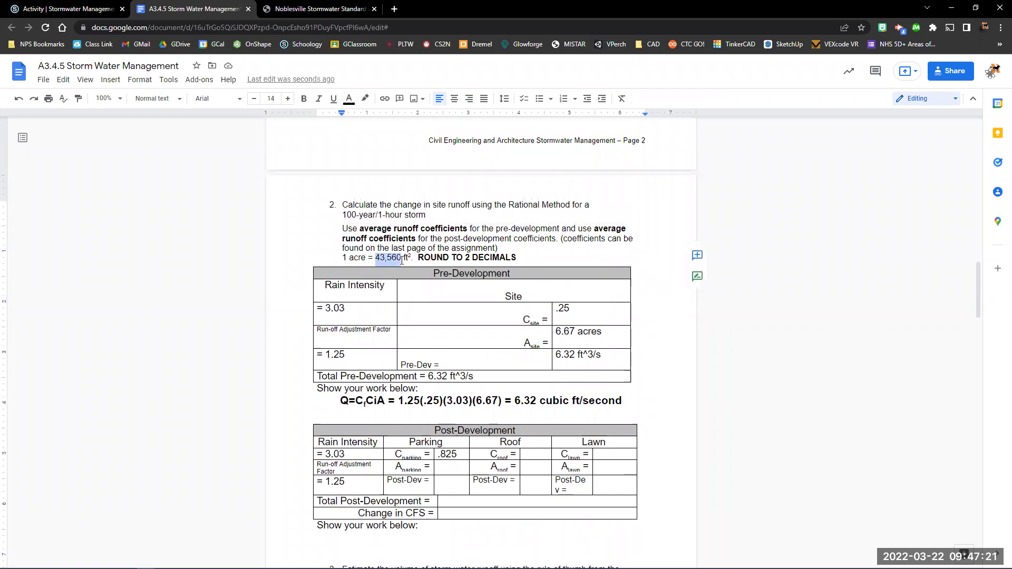
{"action": "left_click", "coordinate": [453, 472]}
{"action": "scroll", "coordinate": [447, 464], "scroll_direction": "down", "scroll_amount": 2}
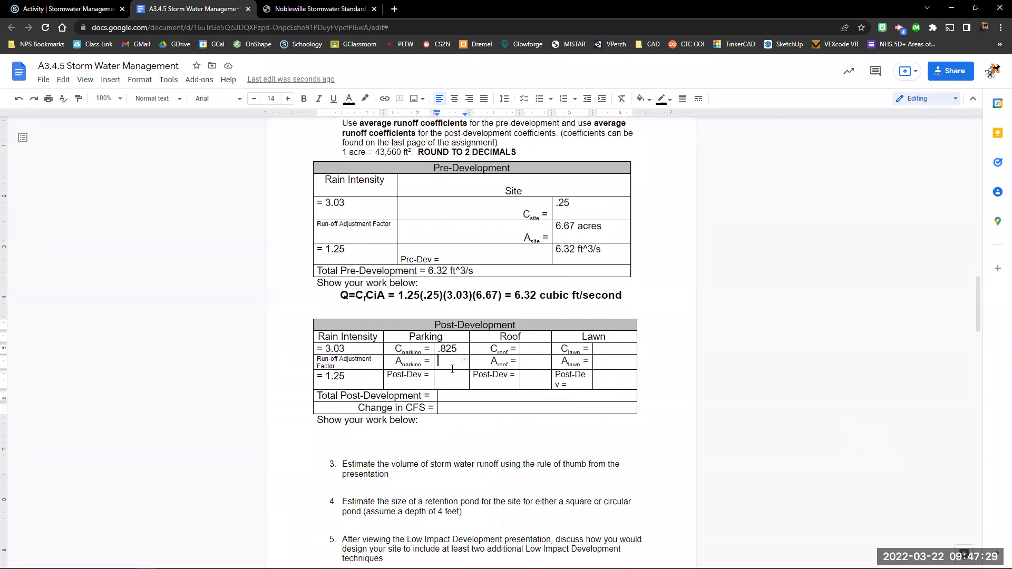
{"action": "left_click", "coordinate": [446, 380]}
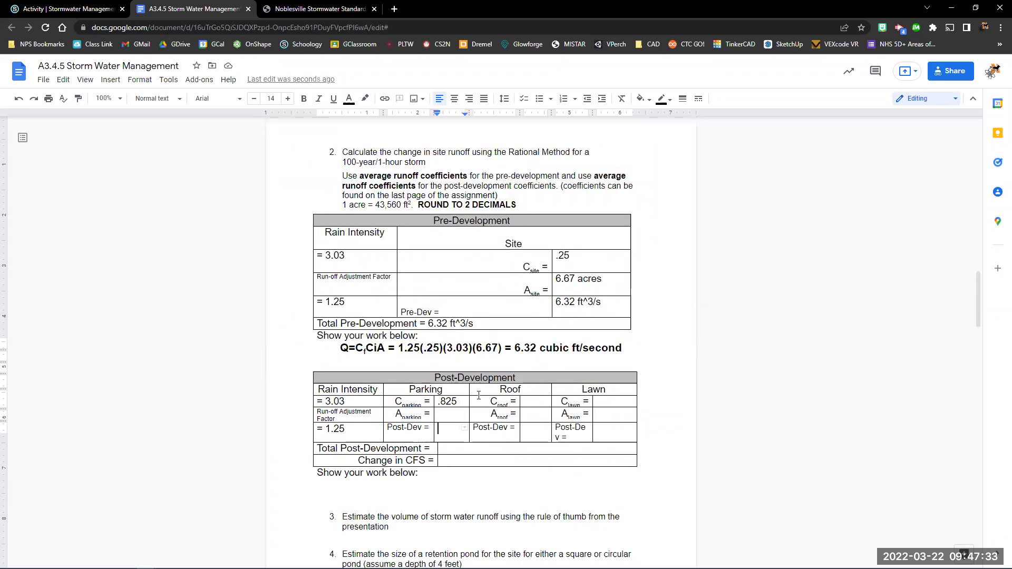
{"action": "scroll", "coordinate": [452, 377], "scroll_direction": "up", "scroll_amount": 2}
Select Q=CfCiA in the formula and step through the remaining Post-Development cells to question 4
{"action": "left_click", "coordinate": [370, 401]}
{"action": "left_click_drag", "start_coordinate": [371, 401], "coordinate": [387, 401]}
{"action": "scroll", "coordinate": [387, 401], "scroll_direction": "down", "scroll_amount": 2}
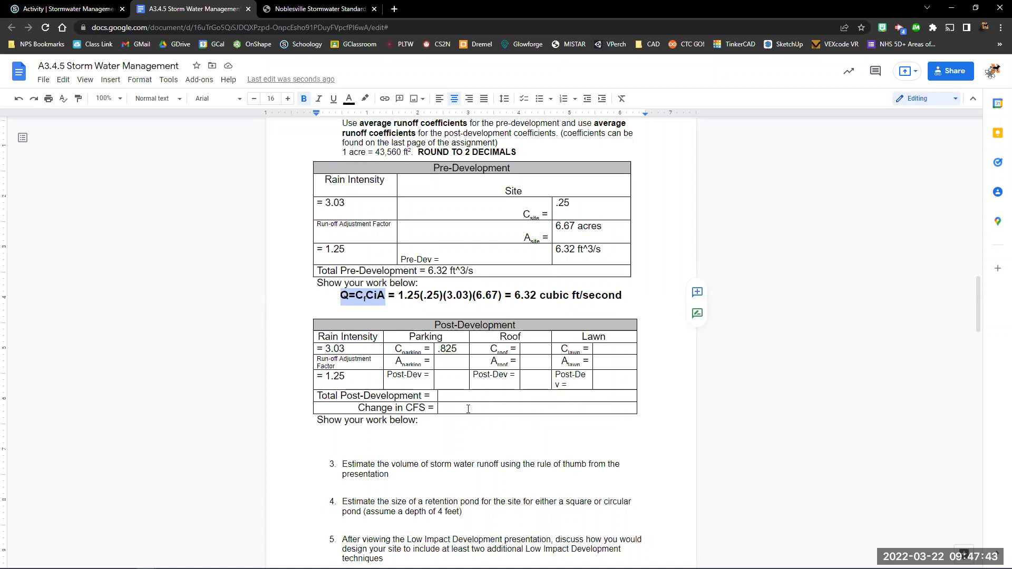
{"action": "left_click", "coordinate": [468, 409]}
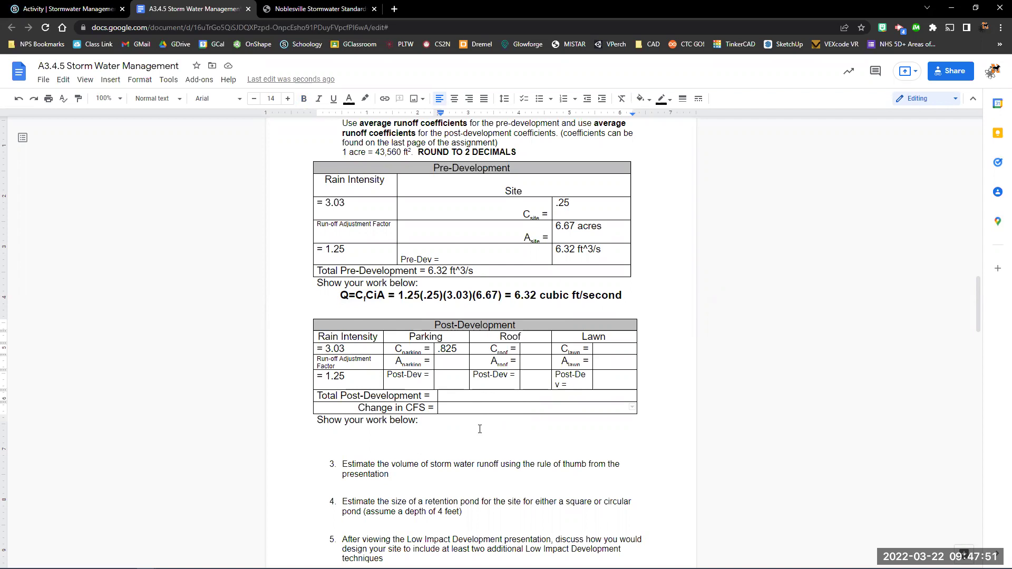
{"action": "scroll", "coordinate": [537, 454], "scroll_direction": "down", "scroll_amount": 1}
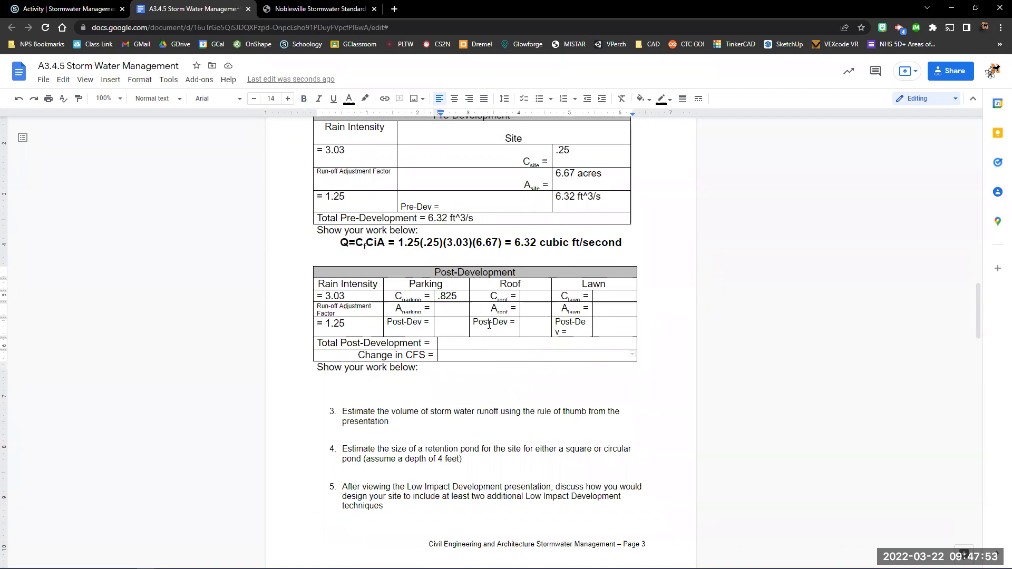
{"action": "left_click", "coordinate": [478, 343]}
{"action": "scroll", "coordinate": [504, 351], "scroll_direction": "down", "scroll_amount": 2}
{"action": "left_click", "coordinate": [410, 353]}
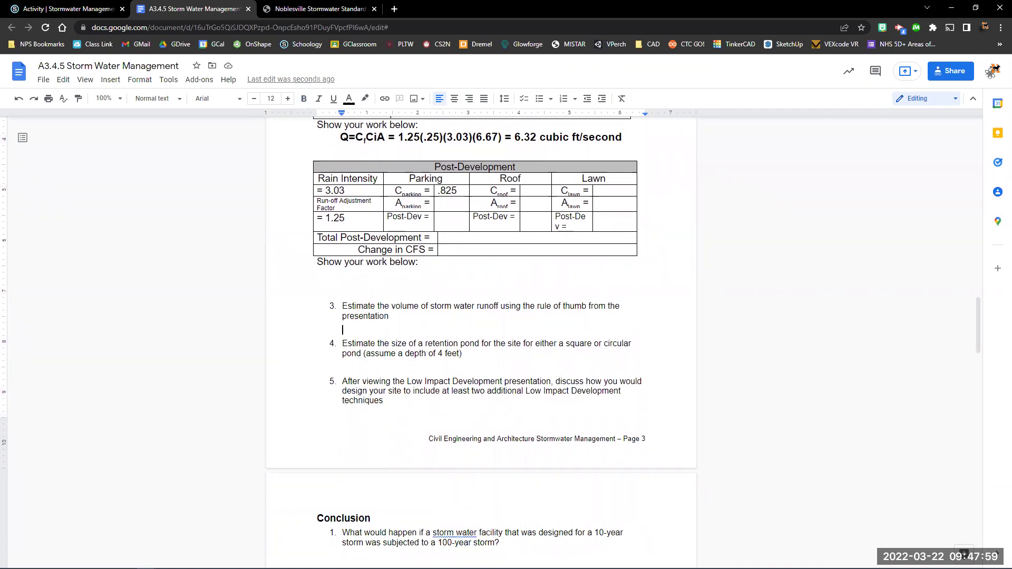
Answer question 3 with V = .2 (6.67) = 1.33 acre-ft
{"action": "left_click", "coordinate": [396, 326]}
{"action": "type", "text": "V = .2 (6.67)"}
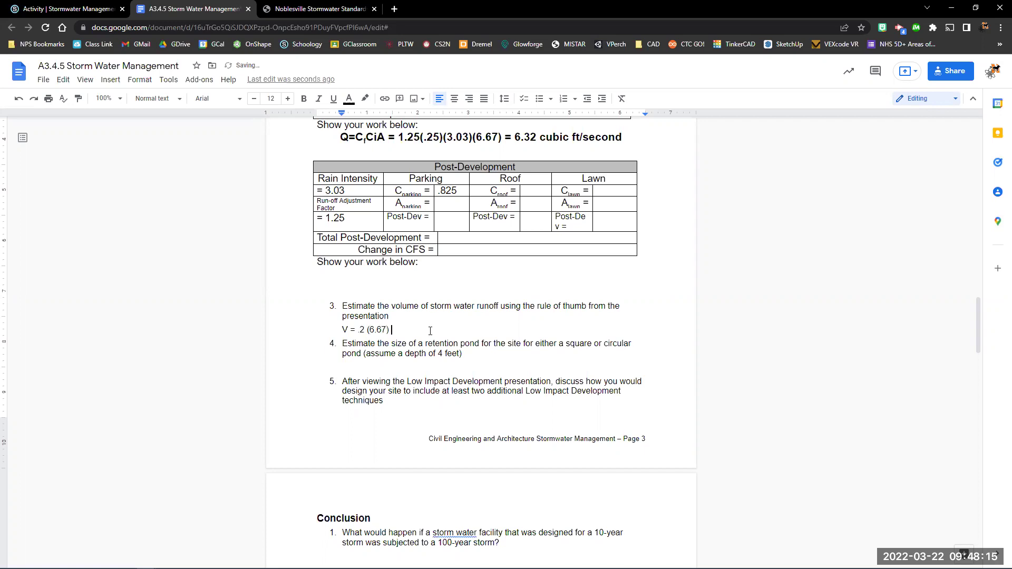
{"action": "type", "text": " = 1.33 acre"}
{"action": "key", "text": "BackSpace"}
{"action": "type", "text": "-ft"}
{"action": "left_click", "coordinate": [384, 369]}
Write Area = 1.33 4ft (43560 ft^2) = 14484 ft^2, then Circular pond = A = PI*R^2 - Solve for R
{"action": "type", "text": "Area = 1.33"}
{"action": "type", "text": " 4ft (4356"}
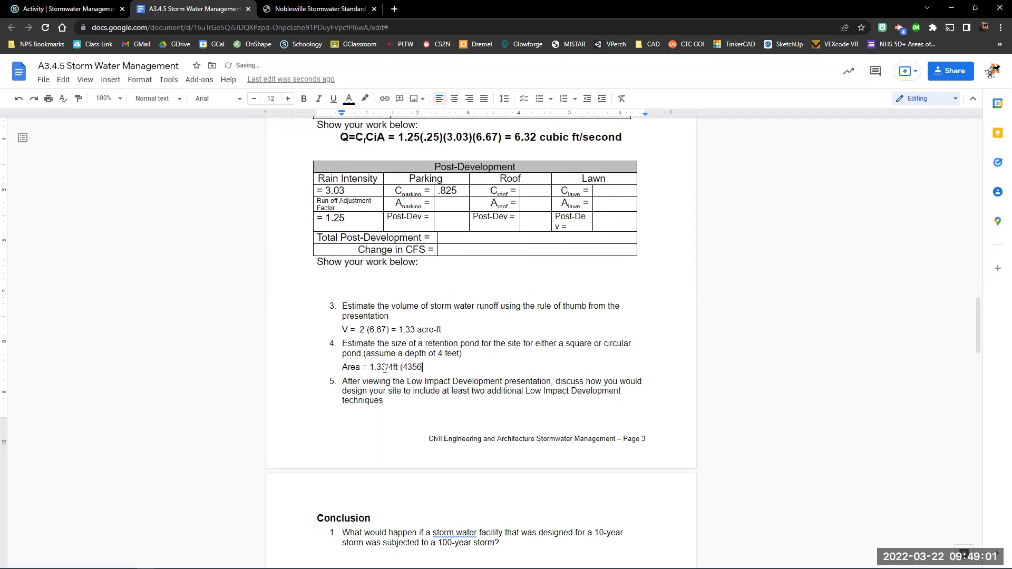
{"action": "type", "text": "0 ft^2) = 14484 ft^2"}
{"action": "key", "text": "Return"}
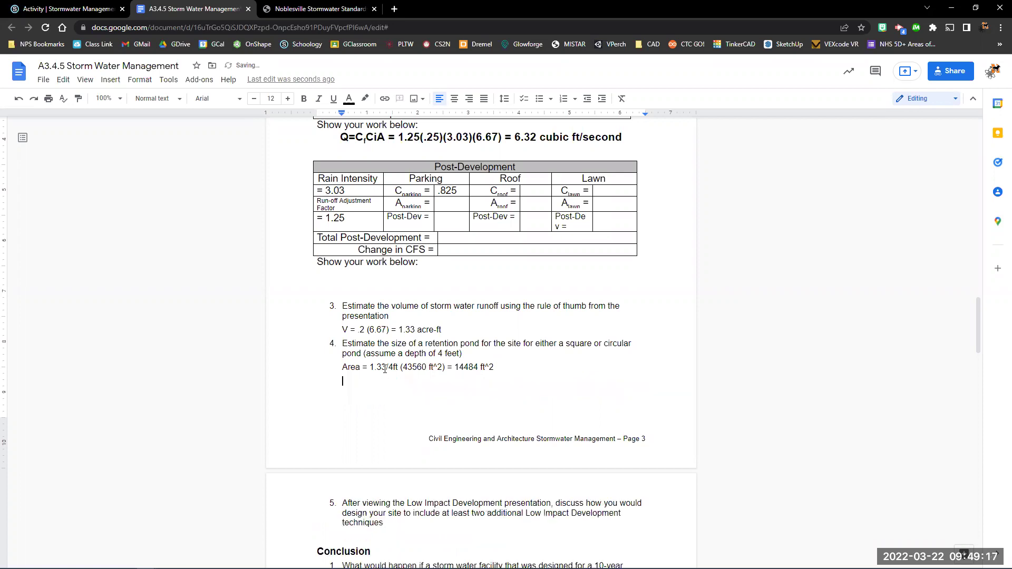
{"action": "type", "text": "Area"}
{"action": "key", "text": "BackSpace"}
{"action": "key", "text": "BackSpace"}
{"action": "key", "text": "BackSpace"}
{"action": "key", "text": "BackSpace"}
{"action": "type", "text": "Circular pond = A = PI*R^2 "}
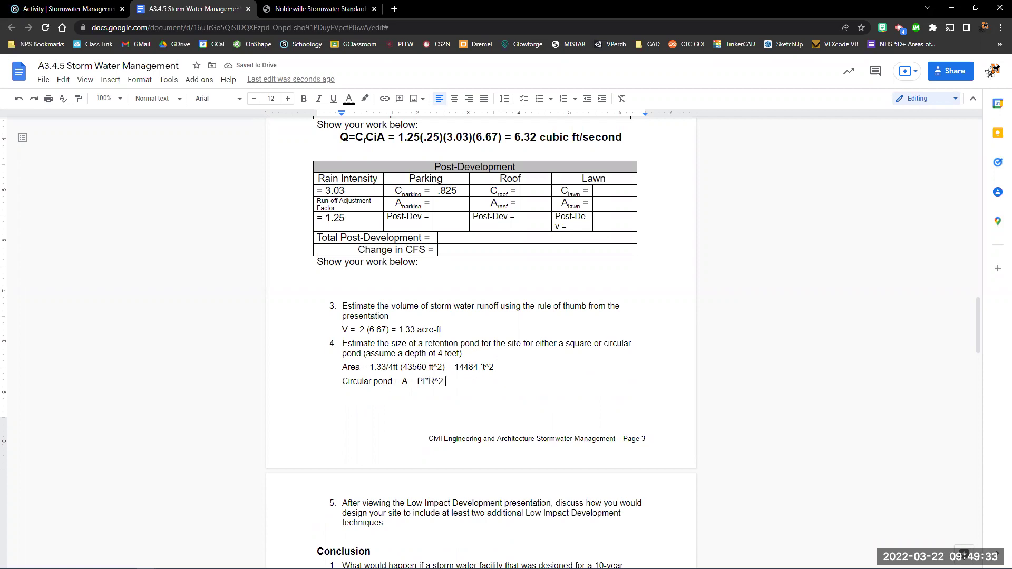
{"action": "type", "text": "- Solve for R"}
Place the caret at the end of question 5
{"action": "scroll", "coordinate": [542, 392], "scroll_direction": "down", "scroll_amount": 1}
{"action": "scroll", "coordinate": [545, 389], "scroll_direction": "down", "scroll_amount": 3}
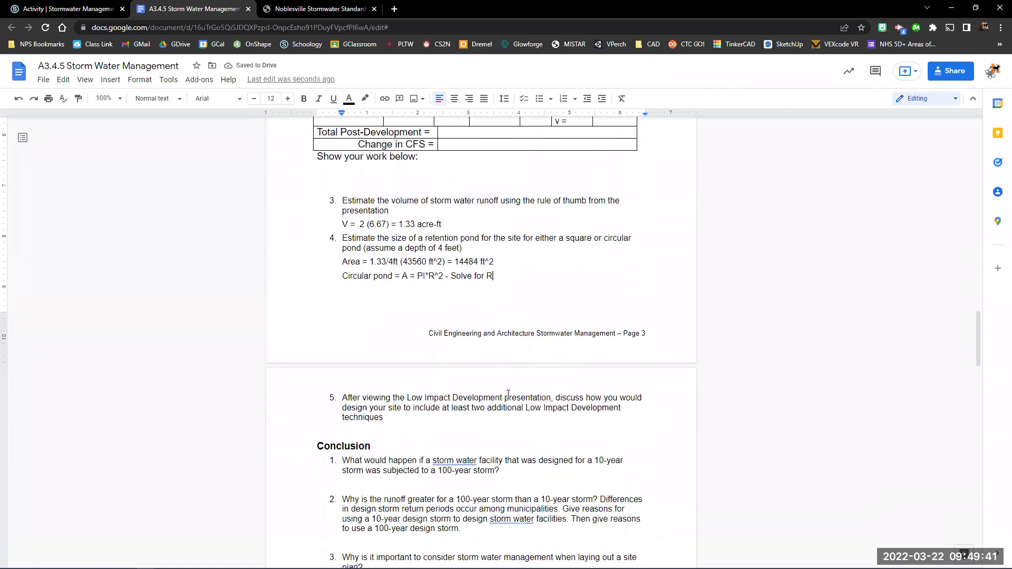
{"action": "scroll", "coordinate": [540, 383], "scroll_direction": "down", "scroll_amount": 7}
{"action": "left_click", "coordinate": [404, 212]}
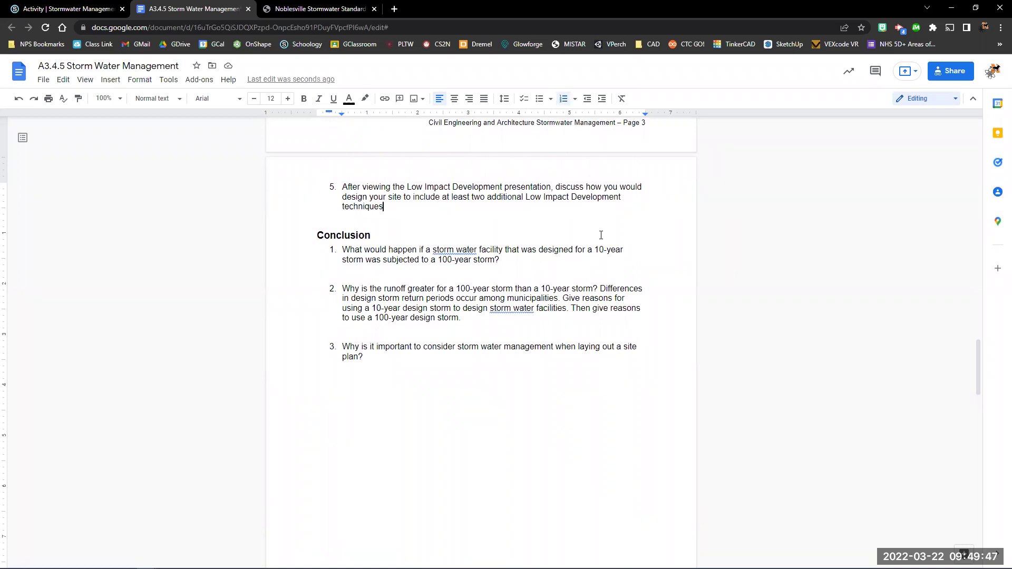
{"action": "scroll", "coordinate": [601, 240], "scroll_direction": "up", "scroll_amount": 8}
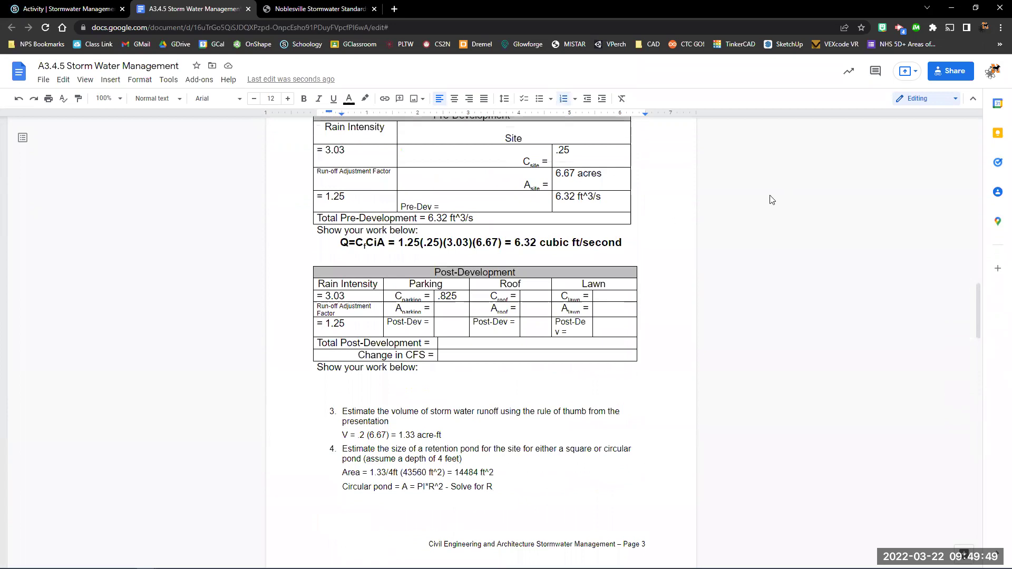